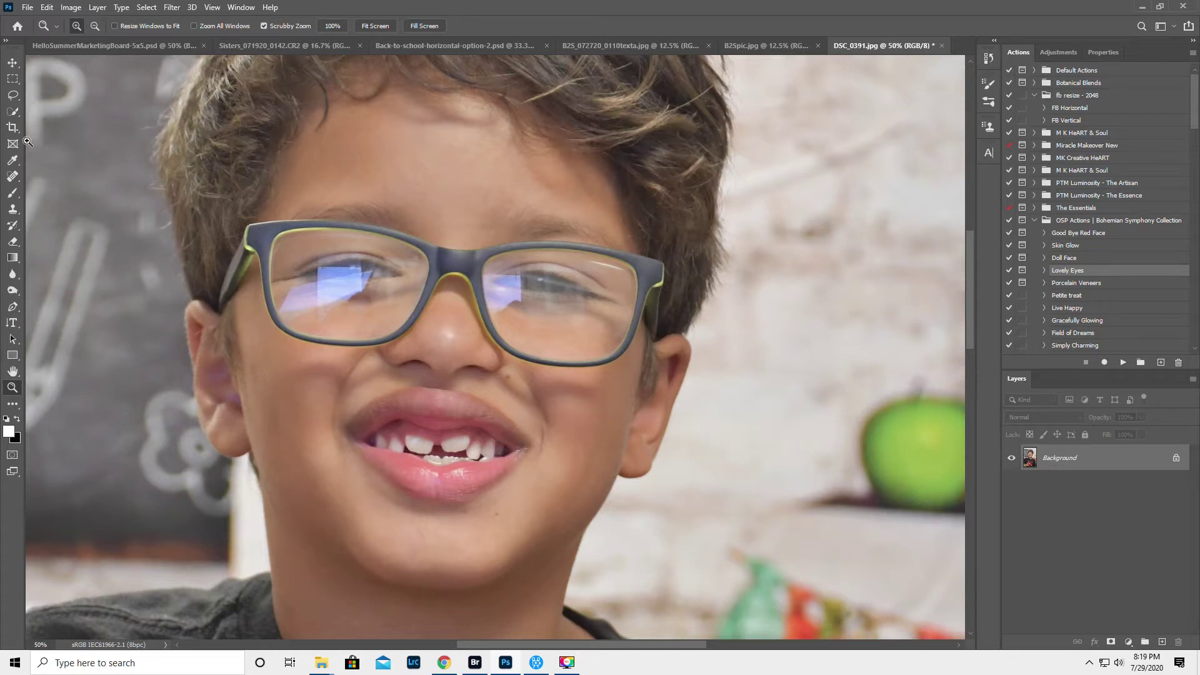
Remove the white glare streak from the upper outer corner of the right-hand lens with a size 30 Spot Healing Brush
left_click(13, 177)
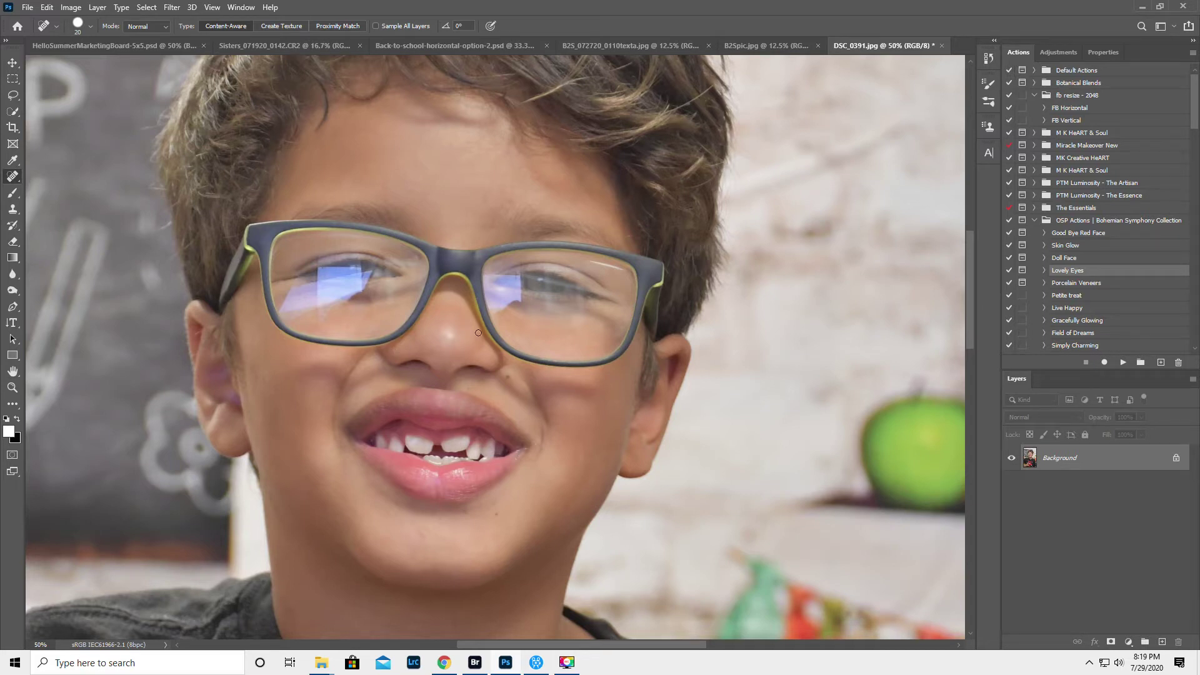
key("bracketright")
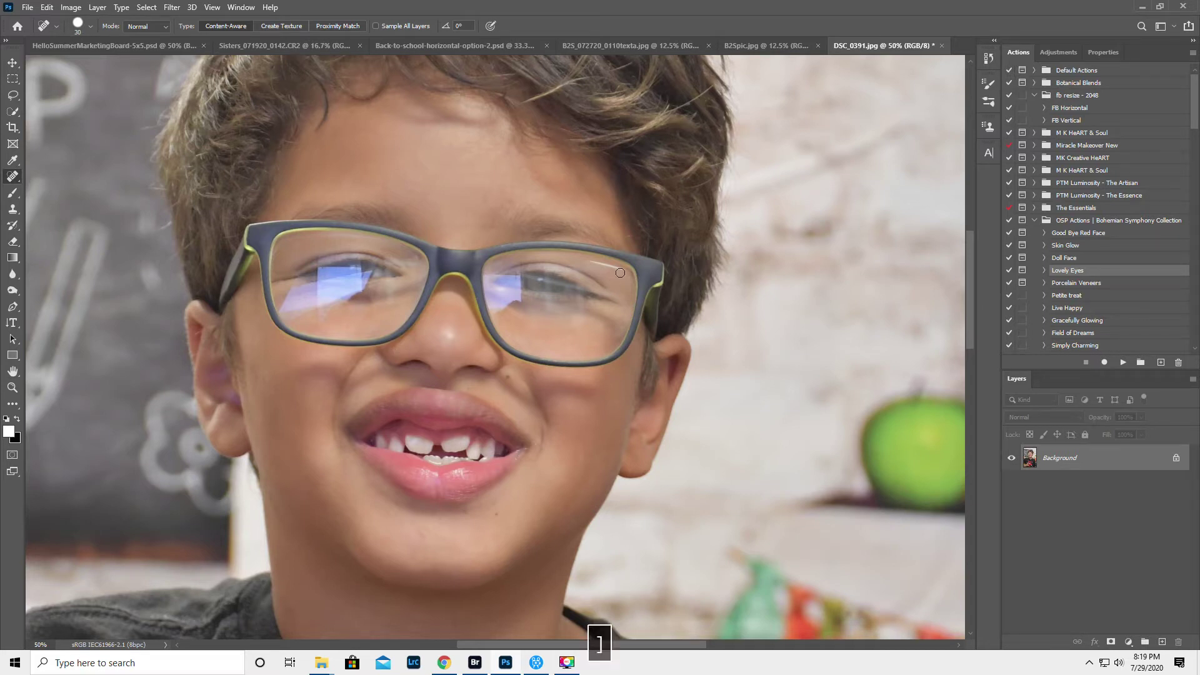
mouse_move(622, 272)
left_mouse_down()
mouse_move(586, 259)
mouse_move(601, 266)
left_mouse_up()
left_click(615, 272)
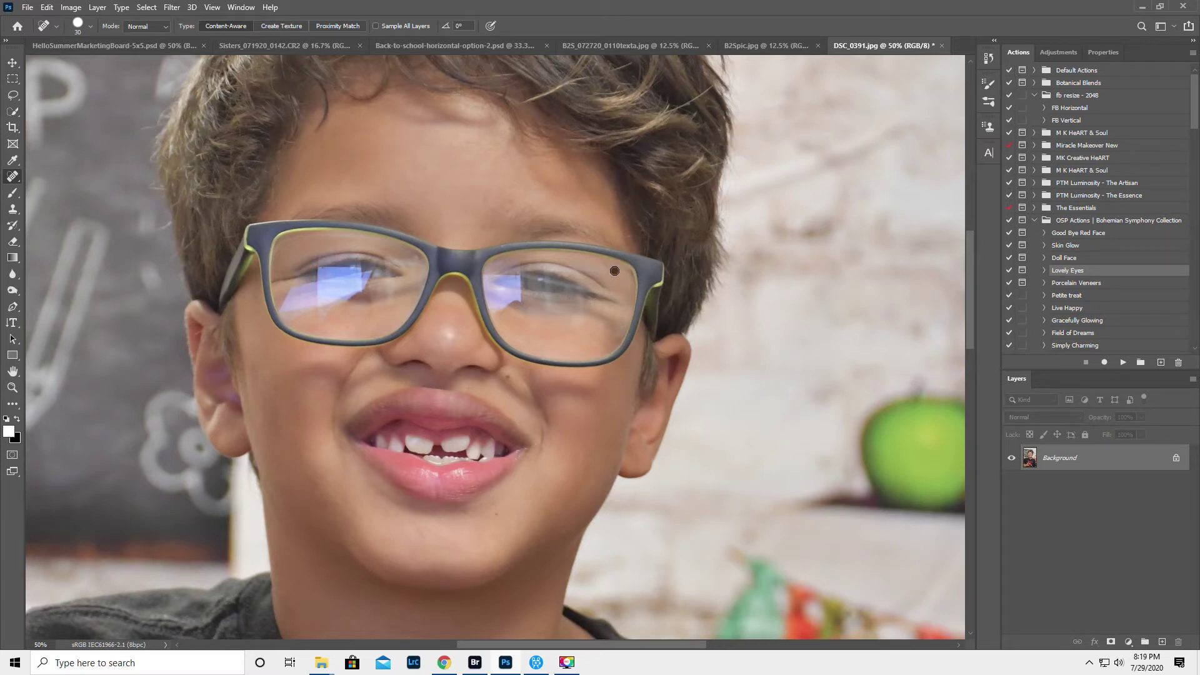
left_click(607, 268)
left_click(601, 275)
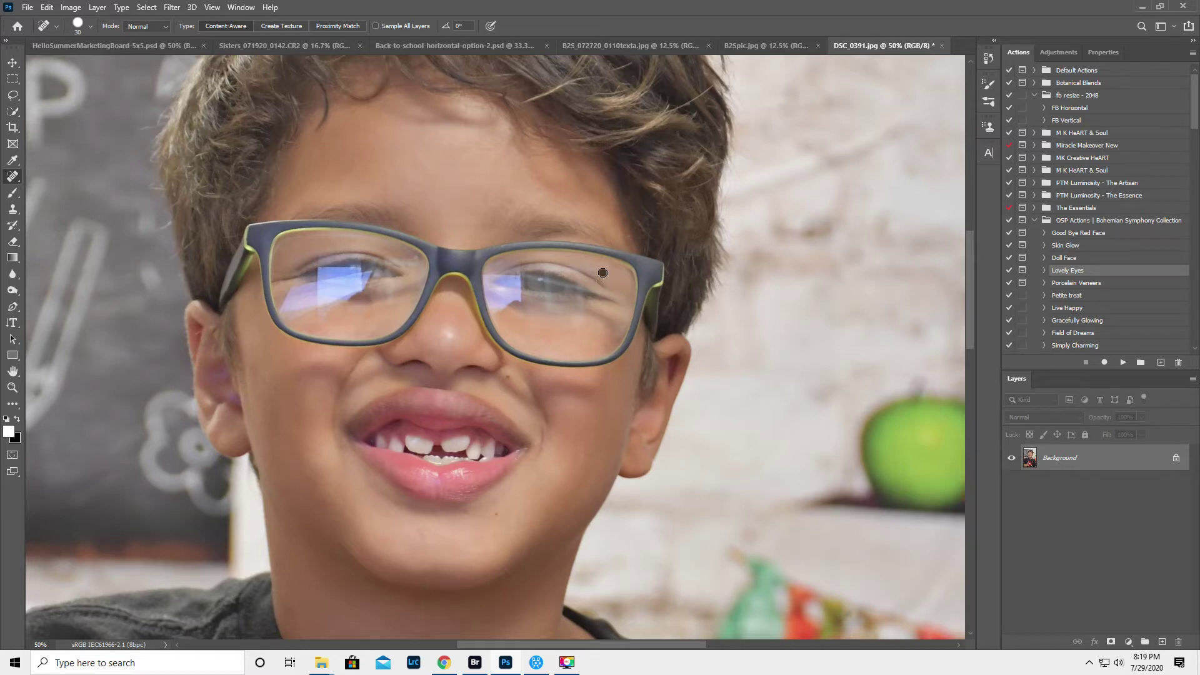
Heal the small shiny spot on the nose and the faint glare along the upper edges of both lenses
left_click(451, 334)
left_click(452, 336)
left_click_drag(360, 239, 331, 238)
left_click_drag(501, 264, 489, 265)
Lasso the clear inner part of the left-hand lens beside the nose and copy it to a new layer
left_click(12, 97)
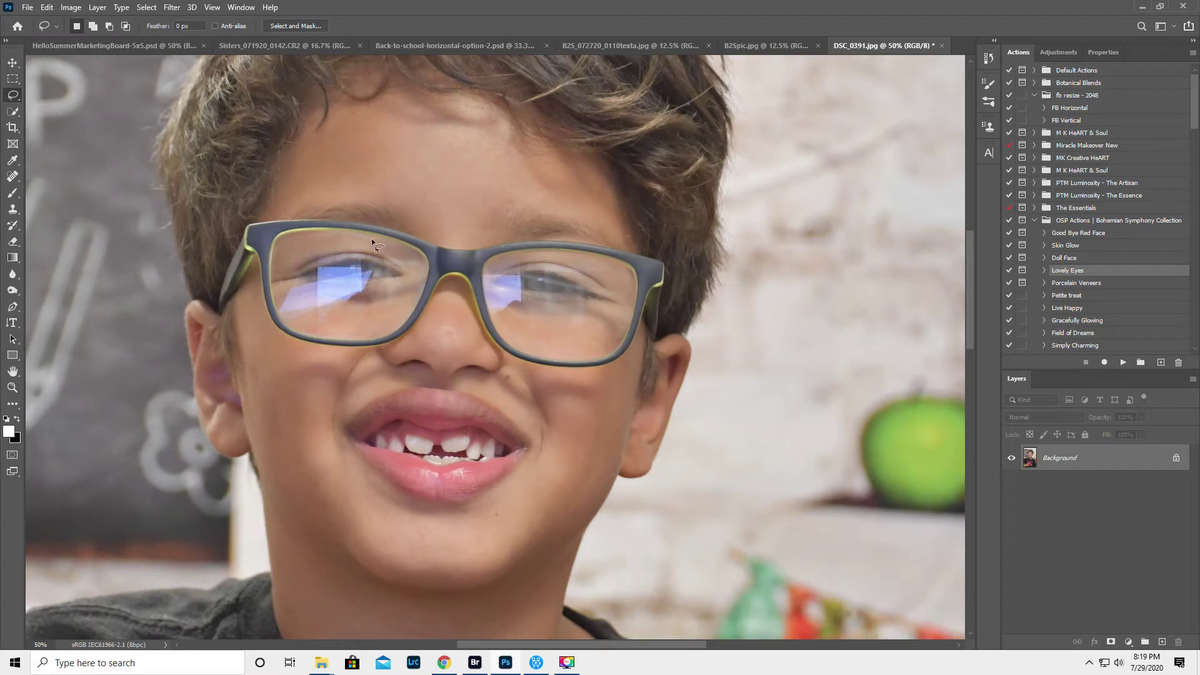
left_click_drag(372, 239, 366, 291)
left_click_drag(405, 247, 373, 240)
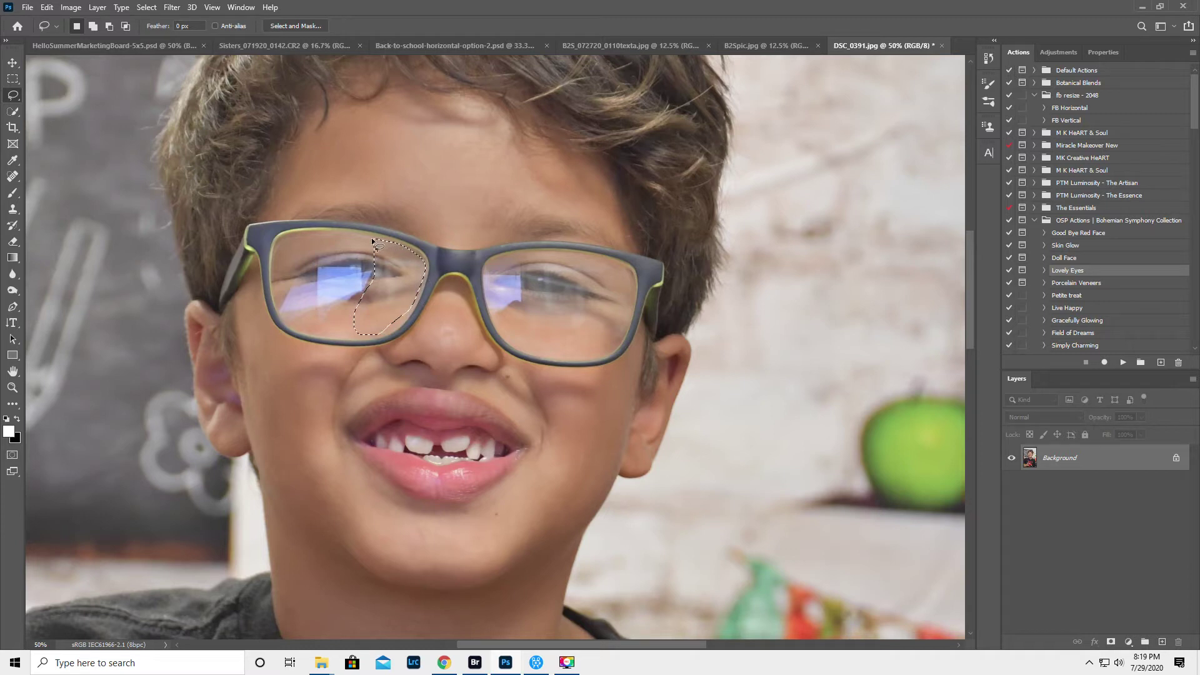
right_click(393, 275)
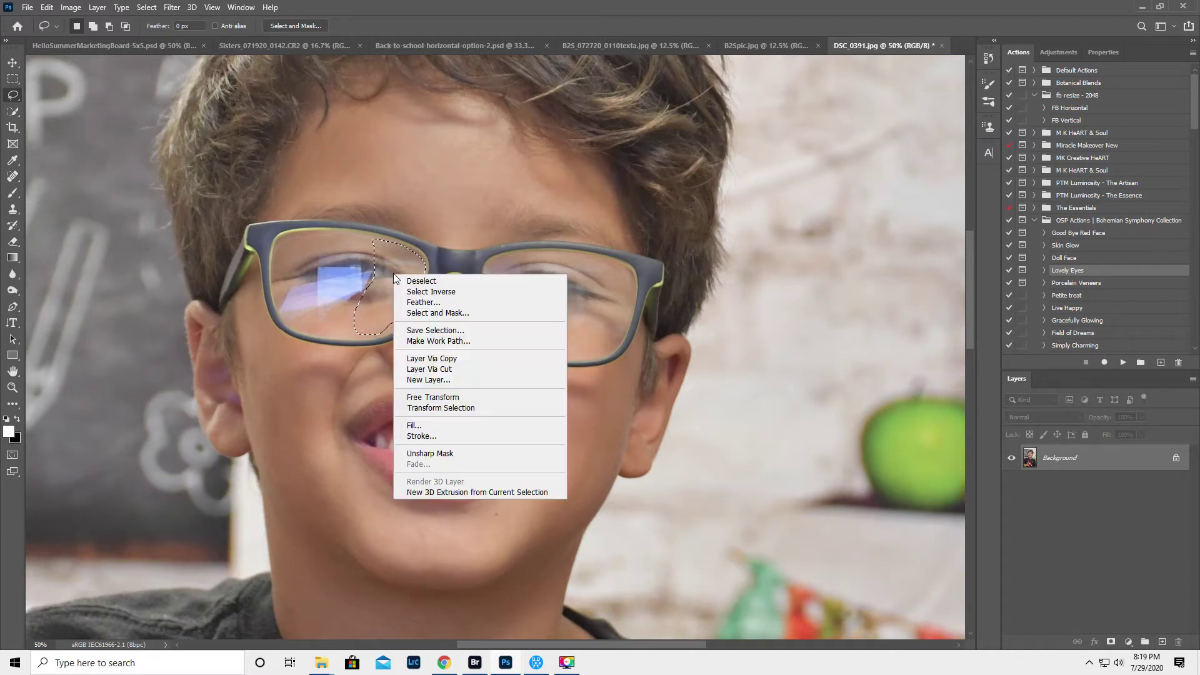
left_click(426, 357)
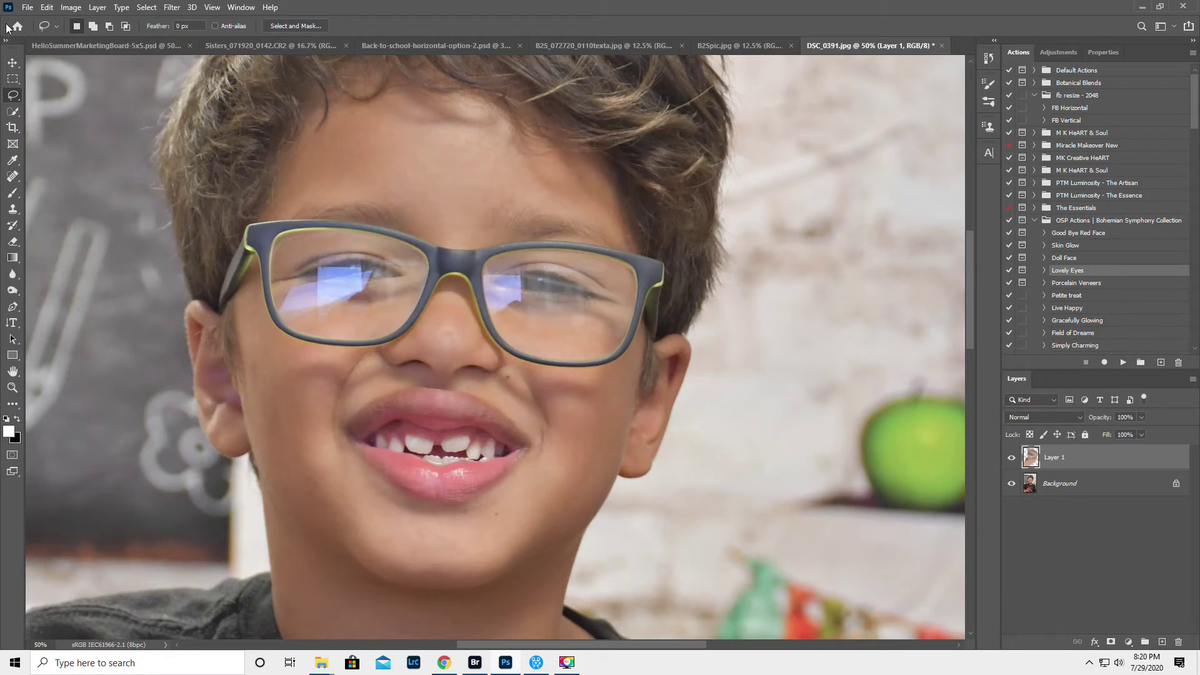
Flip the copied lens patch horizontally
left_click(46, 8)
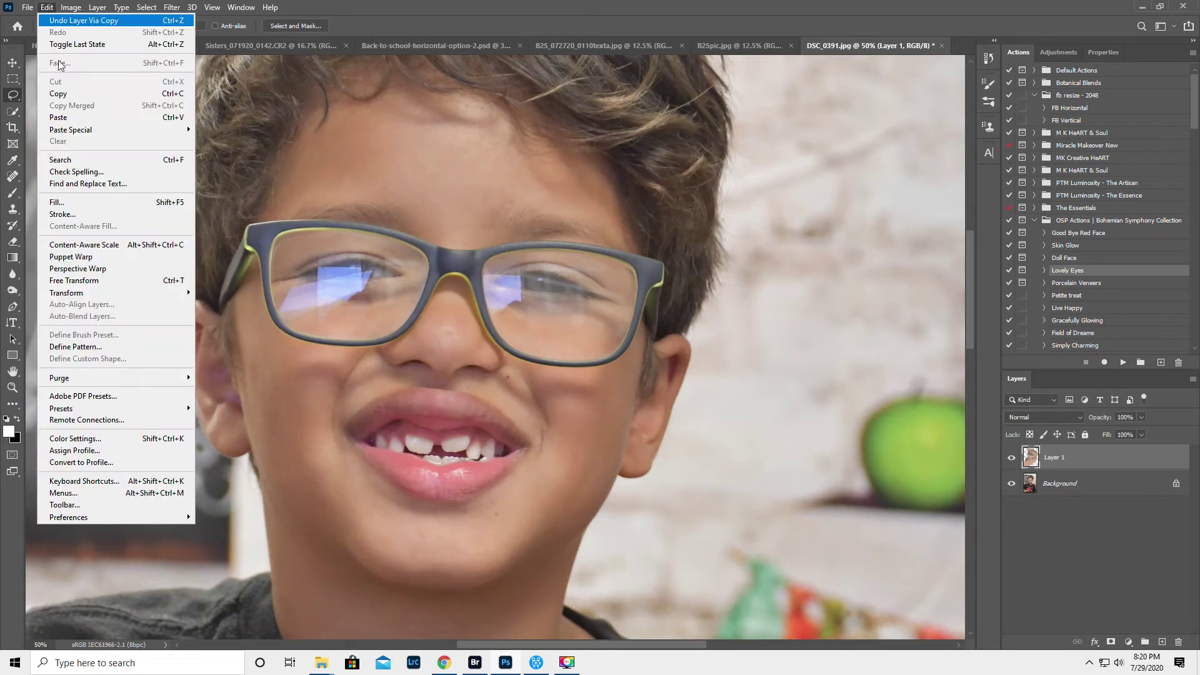
mouse_move(98, 300)
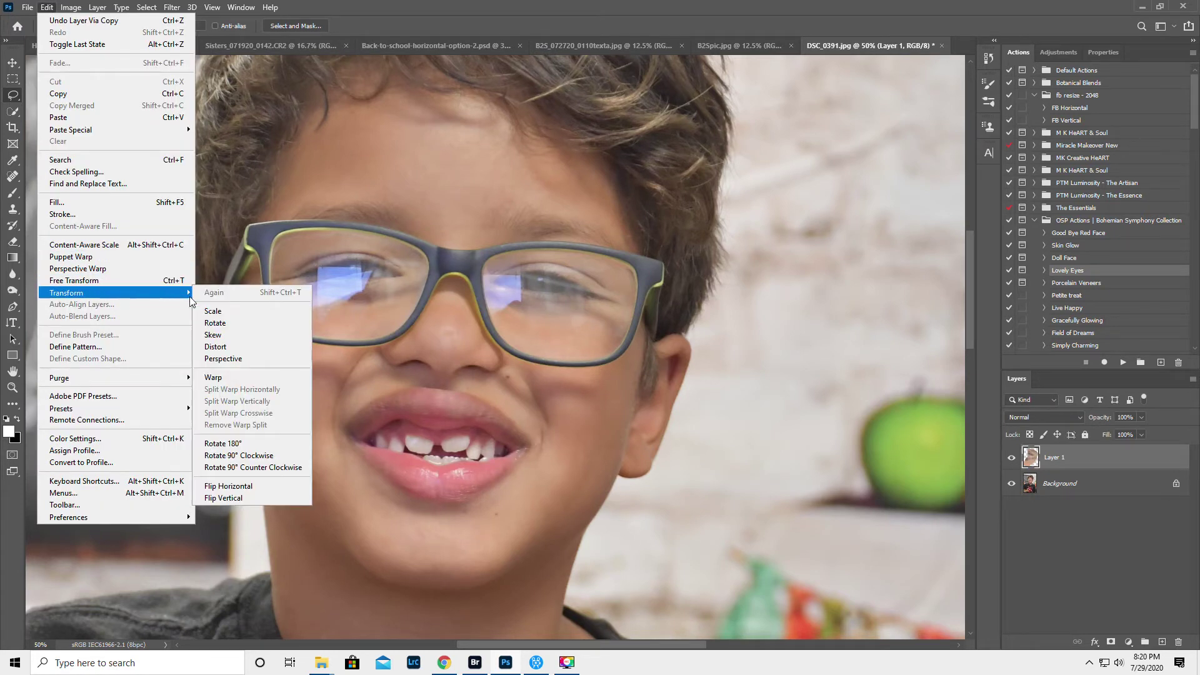
left_click(268, 485)
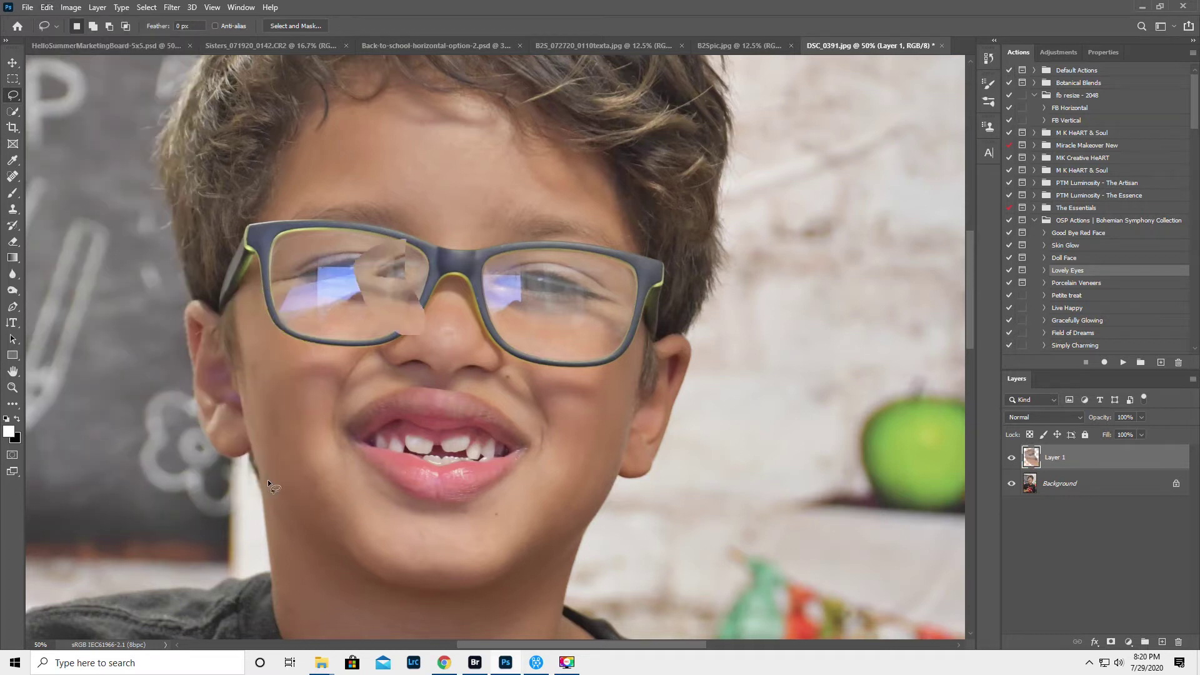
Move the flipped patch onto the inner part of the right-hand lens and scale it slightly to match the frame
left_click(13, 62)
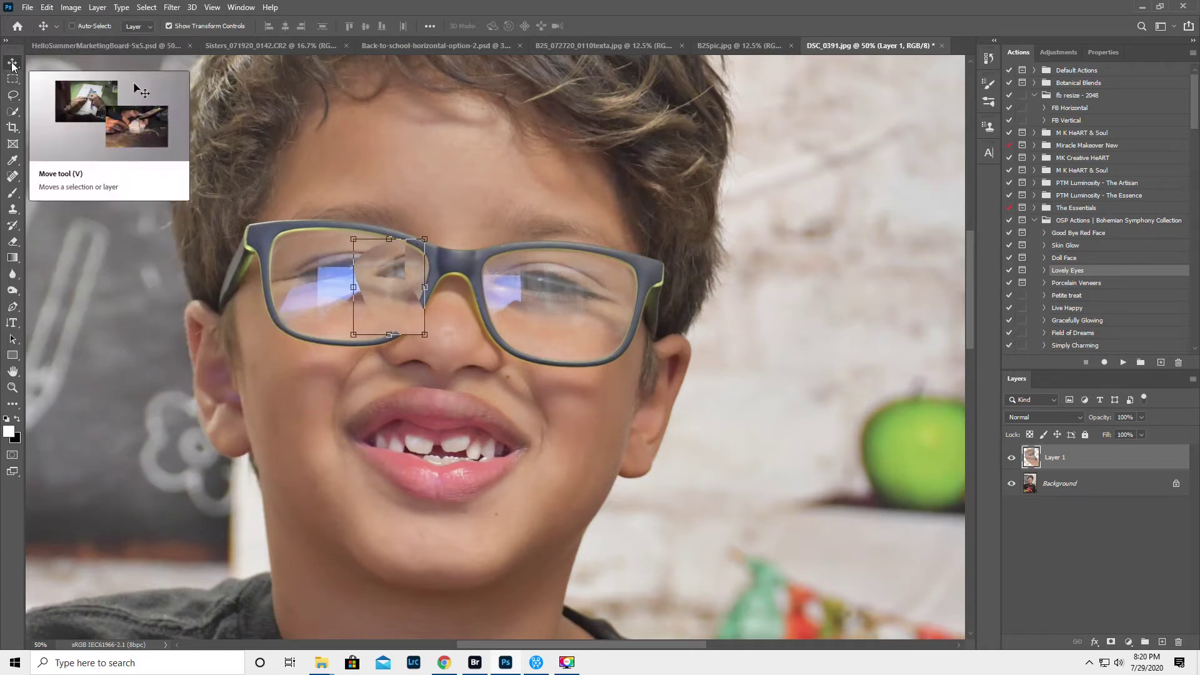
left_click_drag(377, 278, 492, 286)
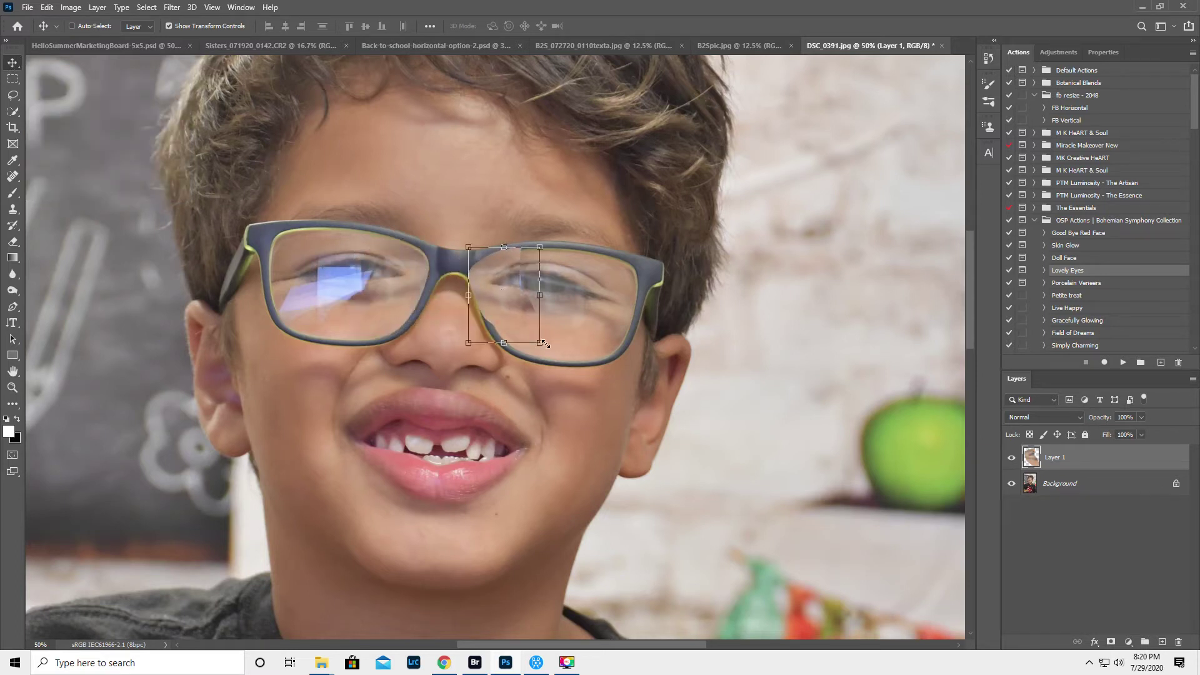
left_click_drag(551, 350, 544, 353)
key("Return")
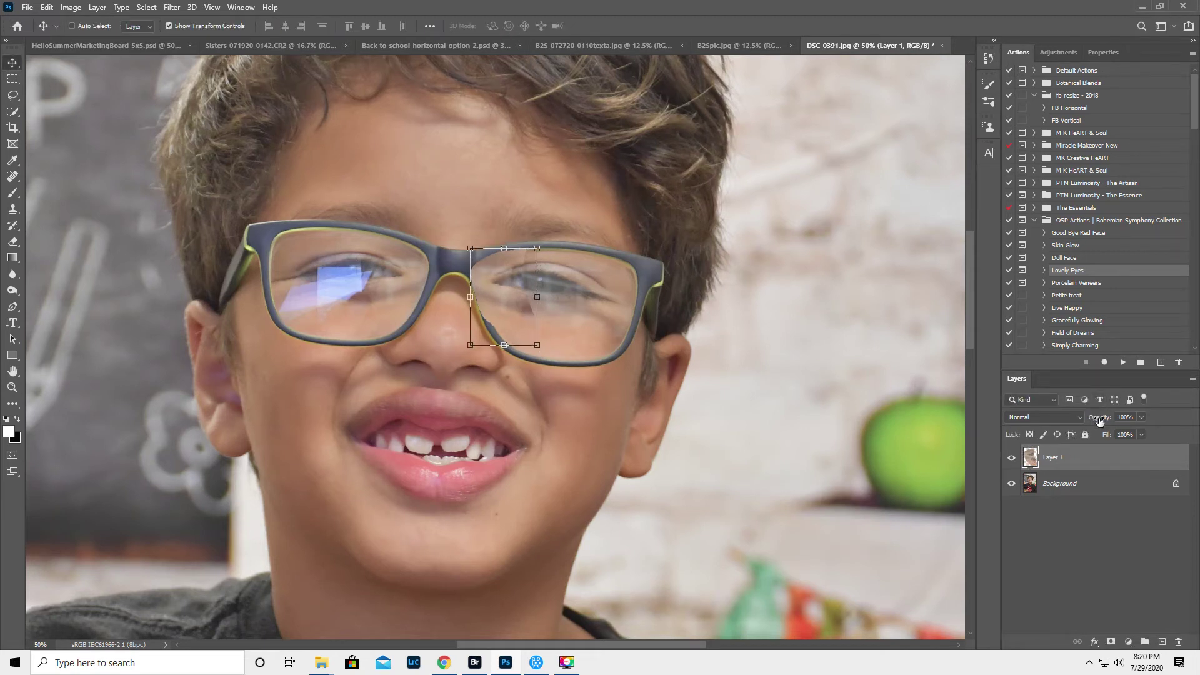
Compare the flipped patch with the lens beneath by toggling its visibility and trying a lower layer opacity
left_click(1011, 458)
left_click(1010, 459)
left_click(1010, 459)
left_click(1010, 460)
left_click_drag(1105, 422, 1075, 422)
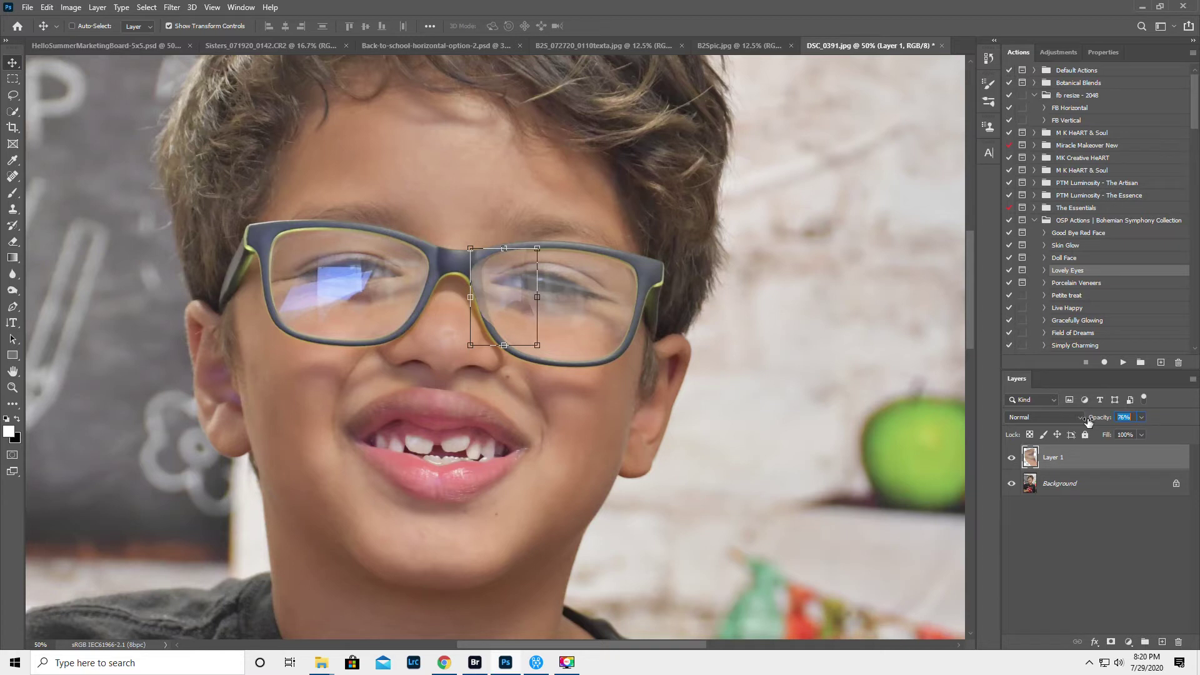
left_click_drag(1076, 423, 1168, 421)
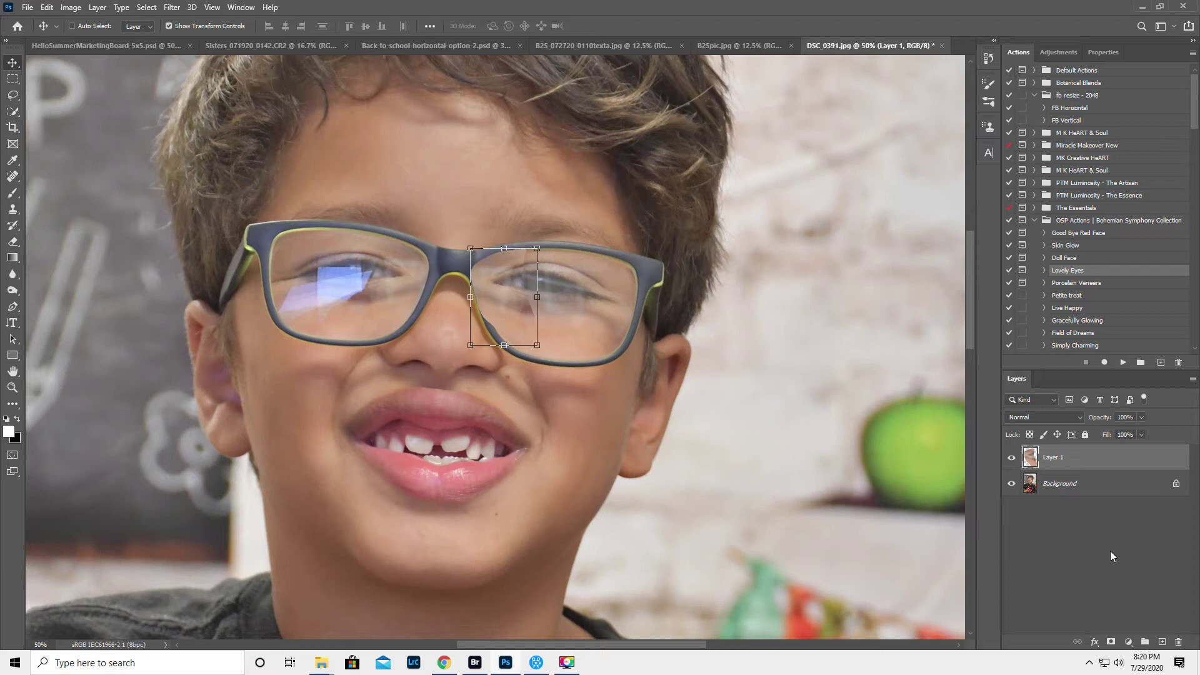
Give the patch layer a black mask and paint it in with a white 100% opacity brush over the right-hand lens's blue glare
left_click(1111, 643)
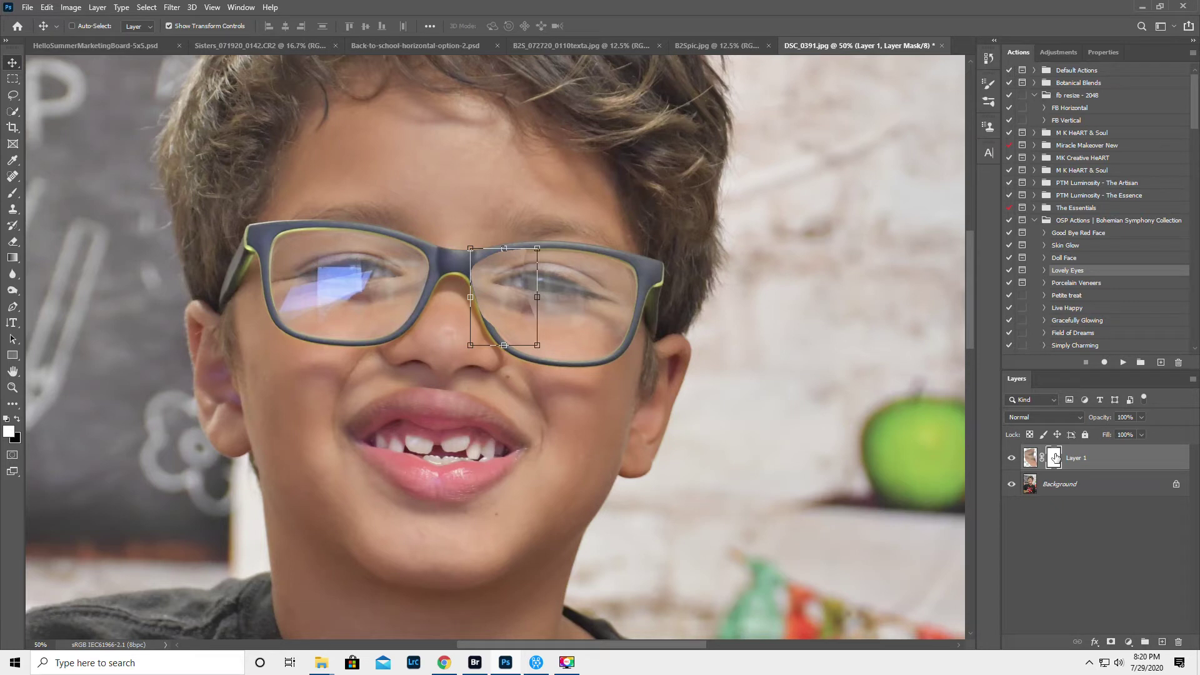
key("ctrl+i")
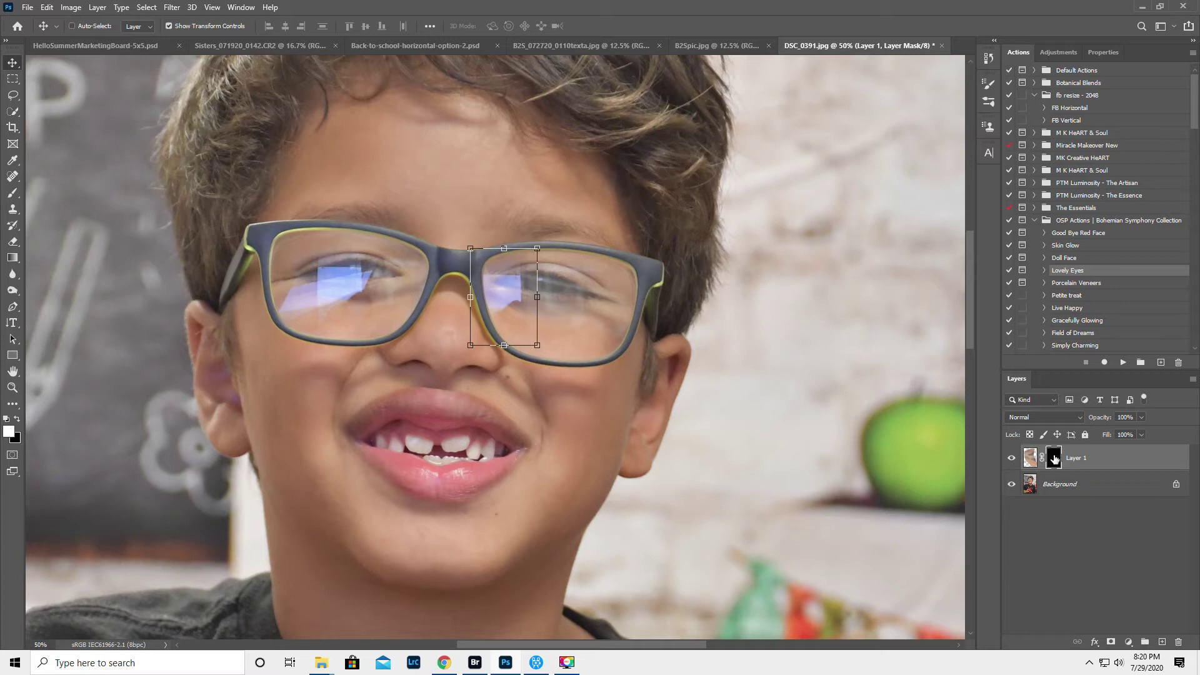
left_click(12, 194)
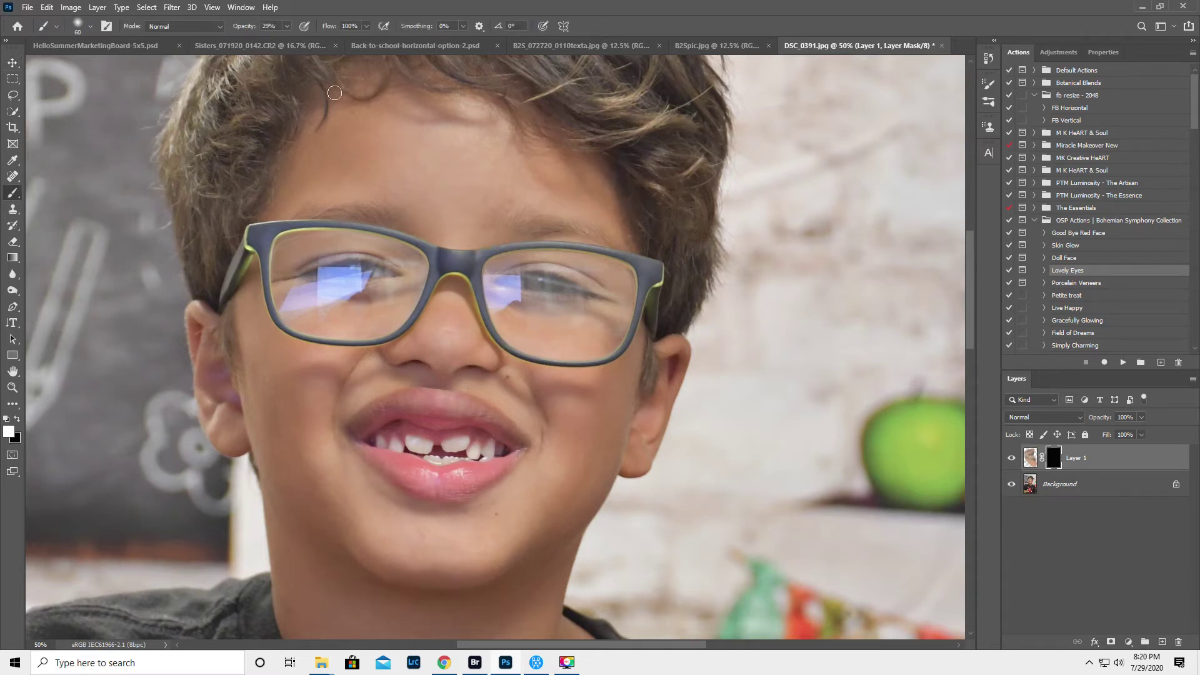
left_click_drag(245, 27, 414, 42)
mouse_move(489, 290)
left_mouse_down()
mouse_move(494, 308)
mouse_move(513, 301)
left_mouse_up()
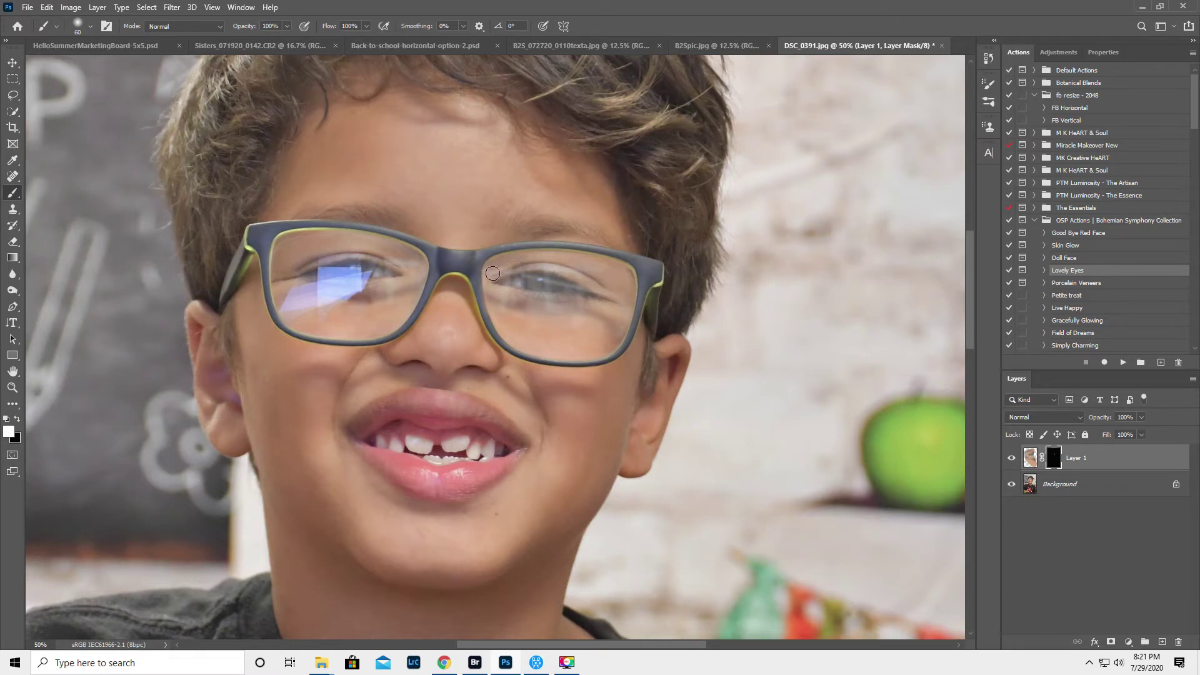
key("x")
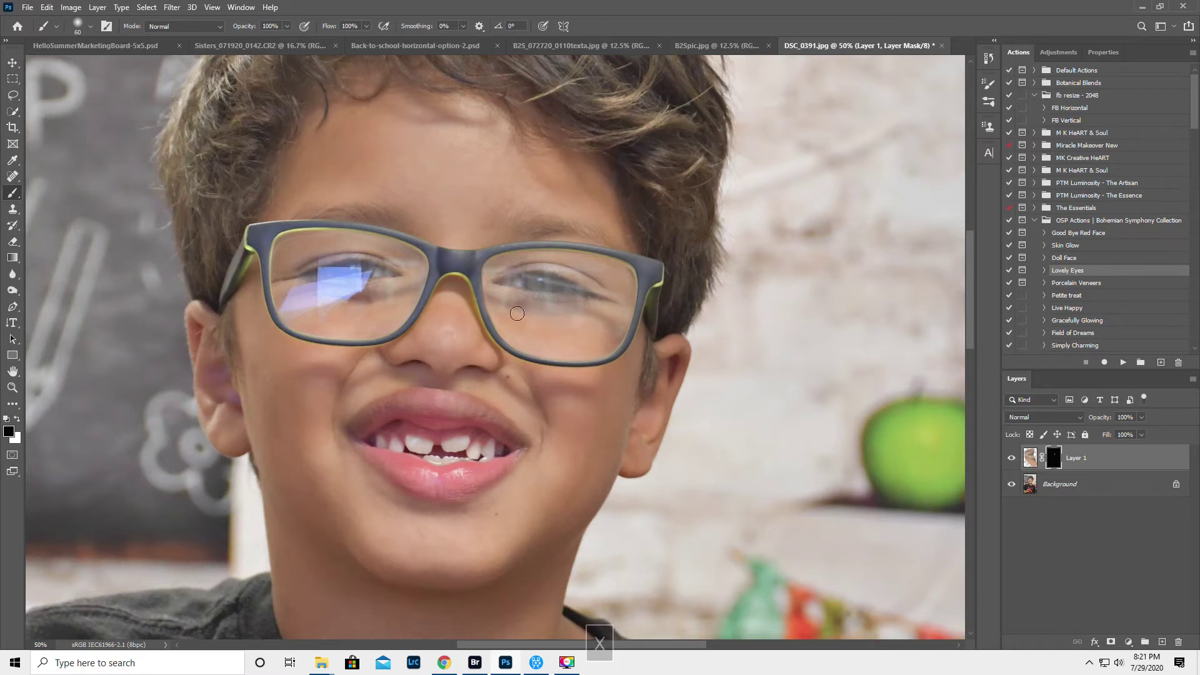
key("x")
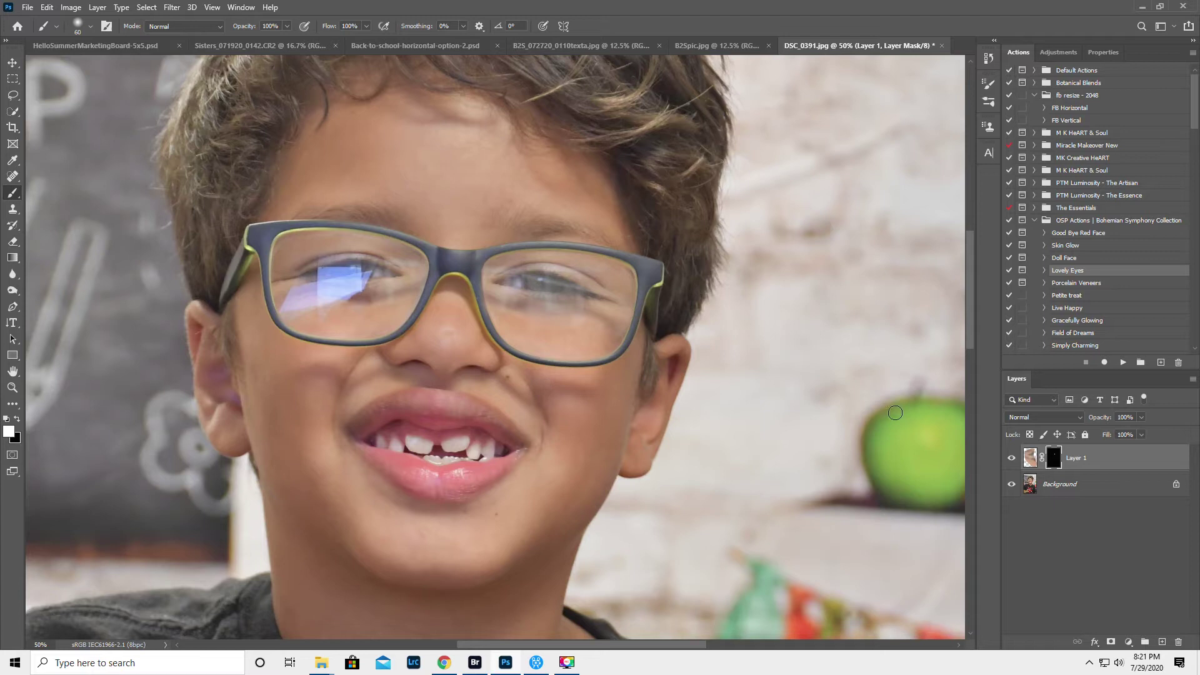
Flatten the image into a single background layer
left_click(1192, 379)
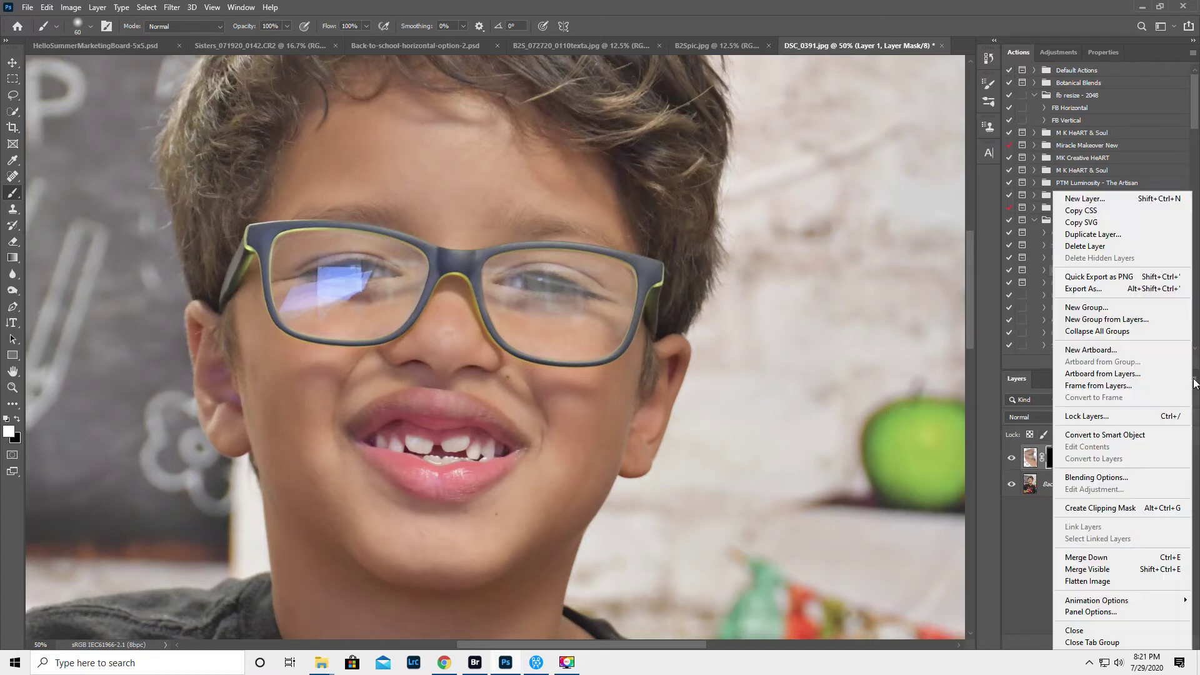
left_click(1098, 582)
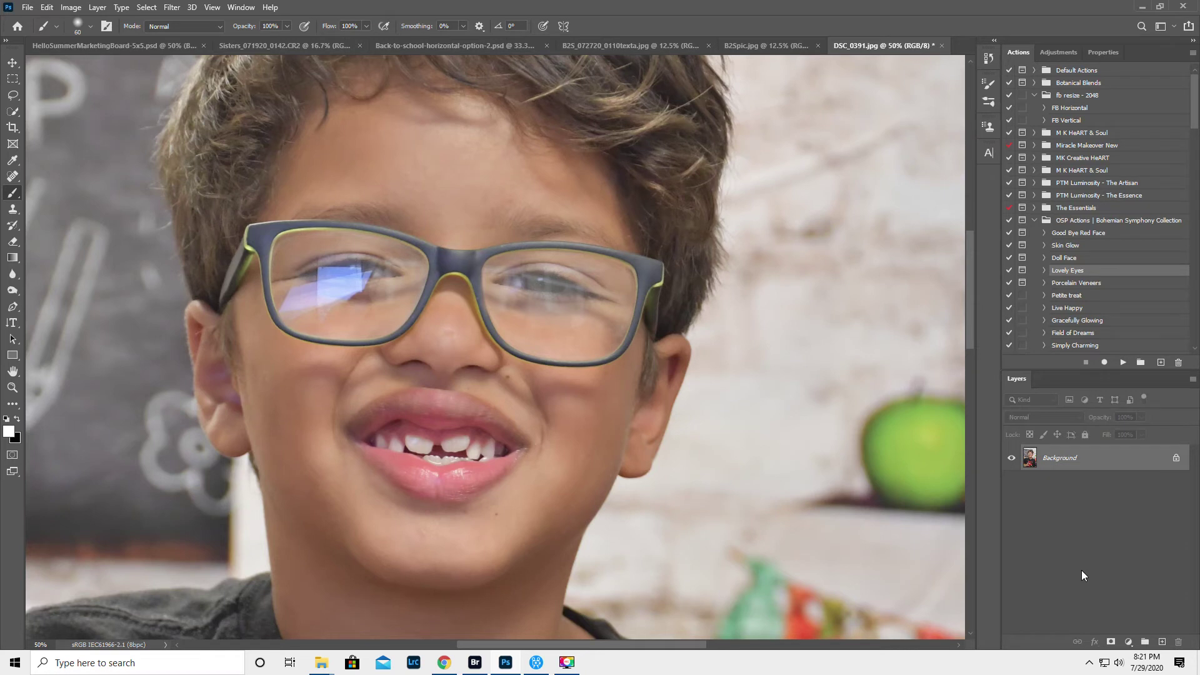
Clone nearby eye tones over the bluish glare beside the right-hand iris, using a size 20 Clone Stamp at 100% zoom
left_click(12, 388)
left_click(567, 283)
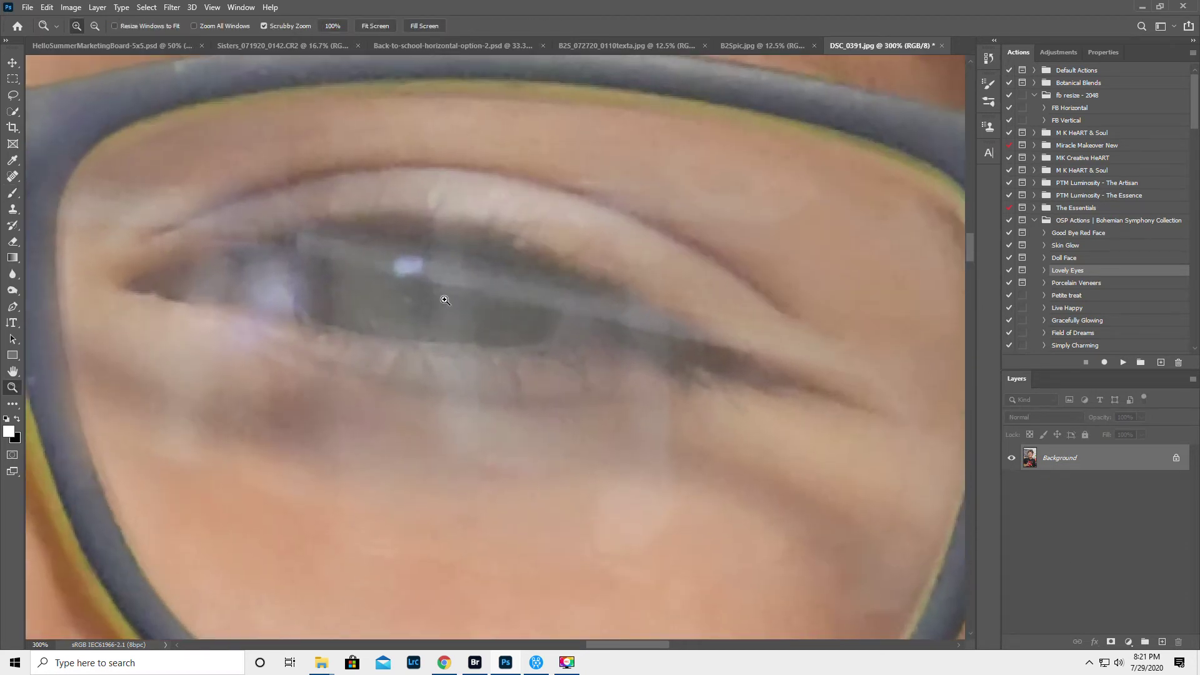
left_click(470, 310, "alt")
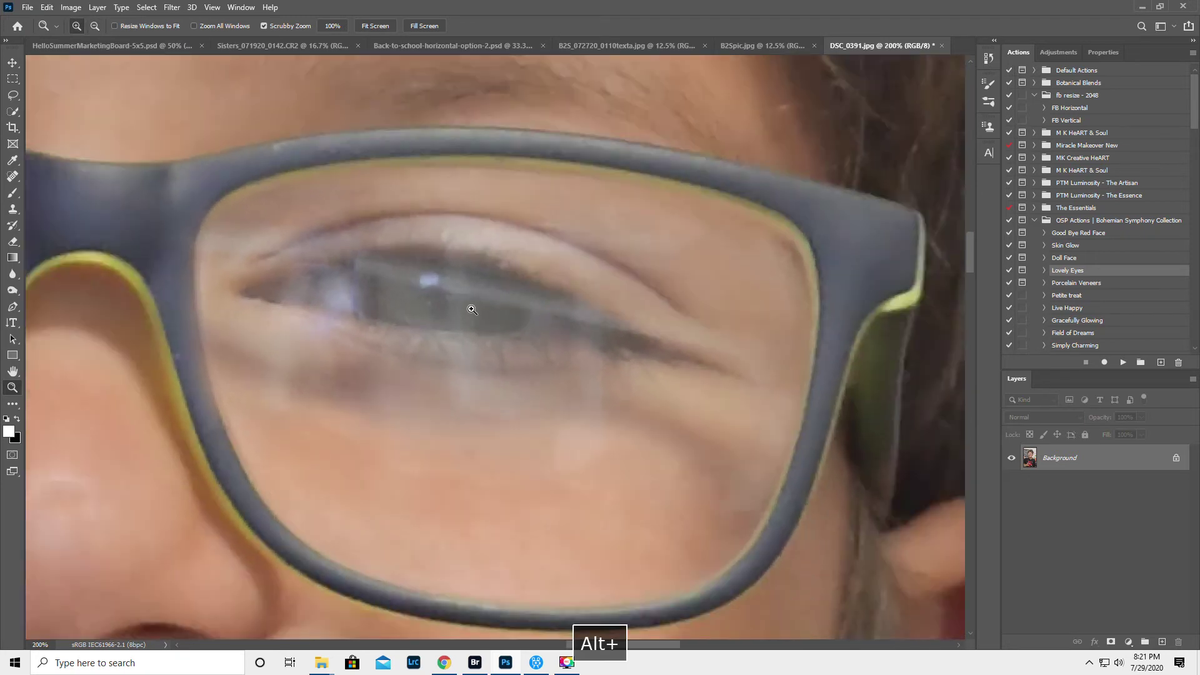
left_click(472, 309, "alt")
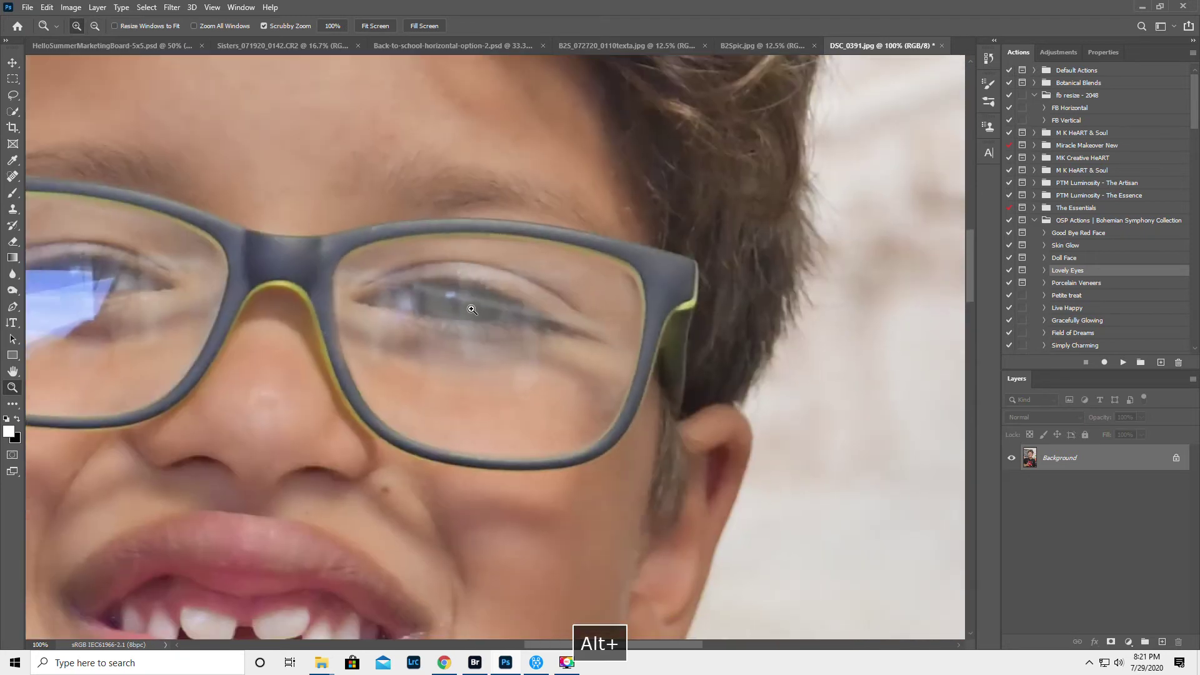
left_click(13, 211)
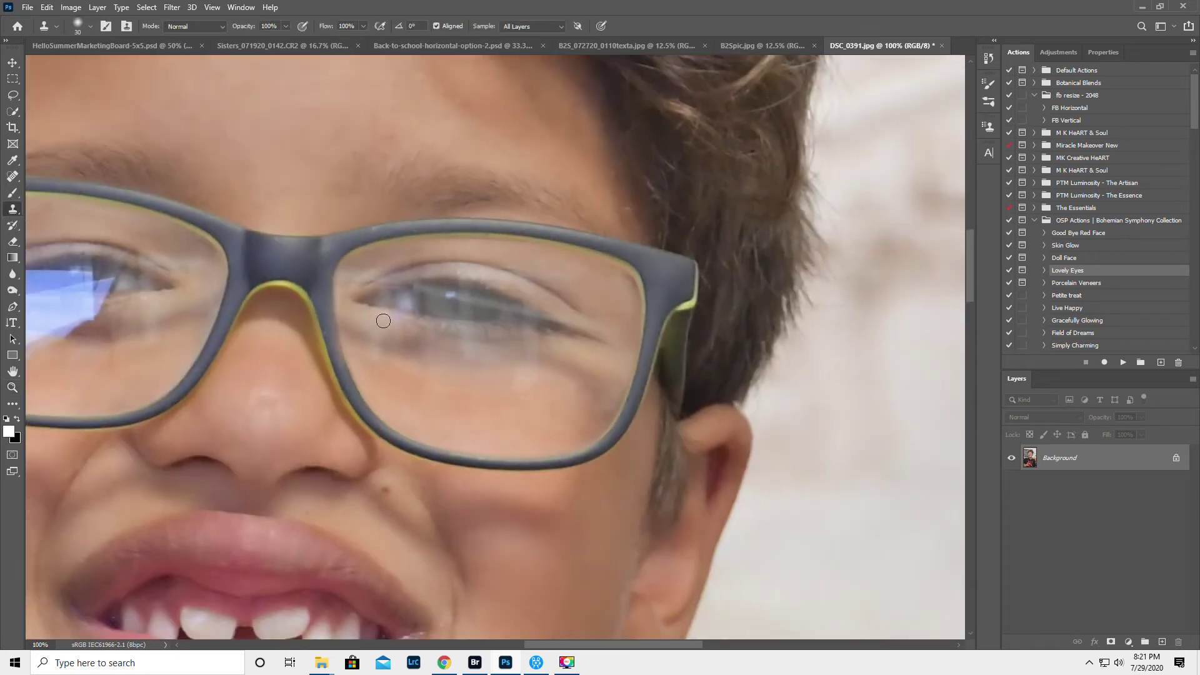
scroll(422, 321, "up", 2)
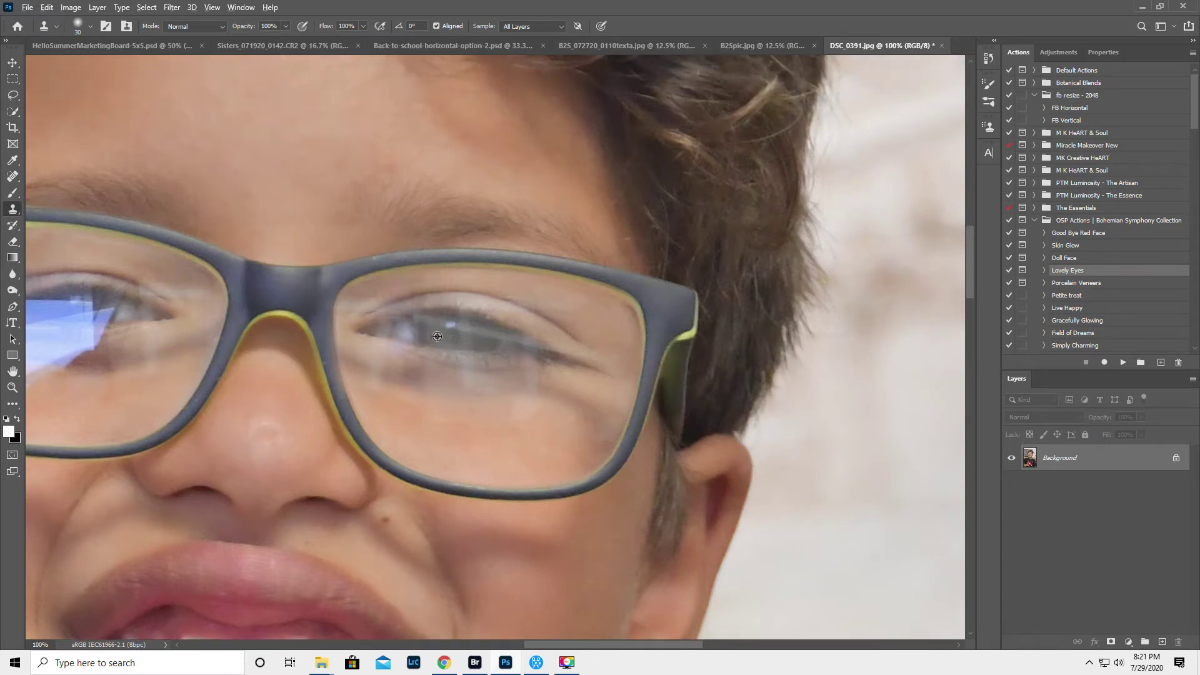
left_click(436, 336, "alt")
key("bracketleft")
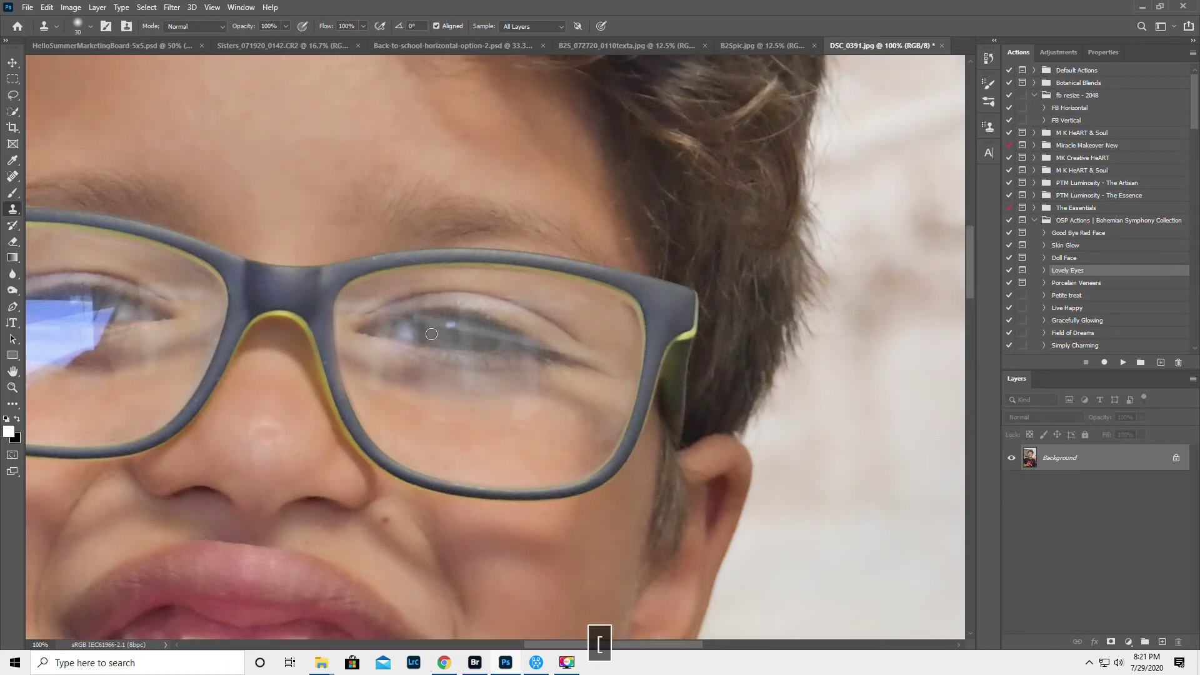
key("alt")
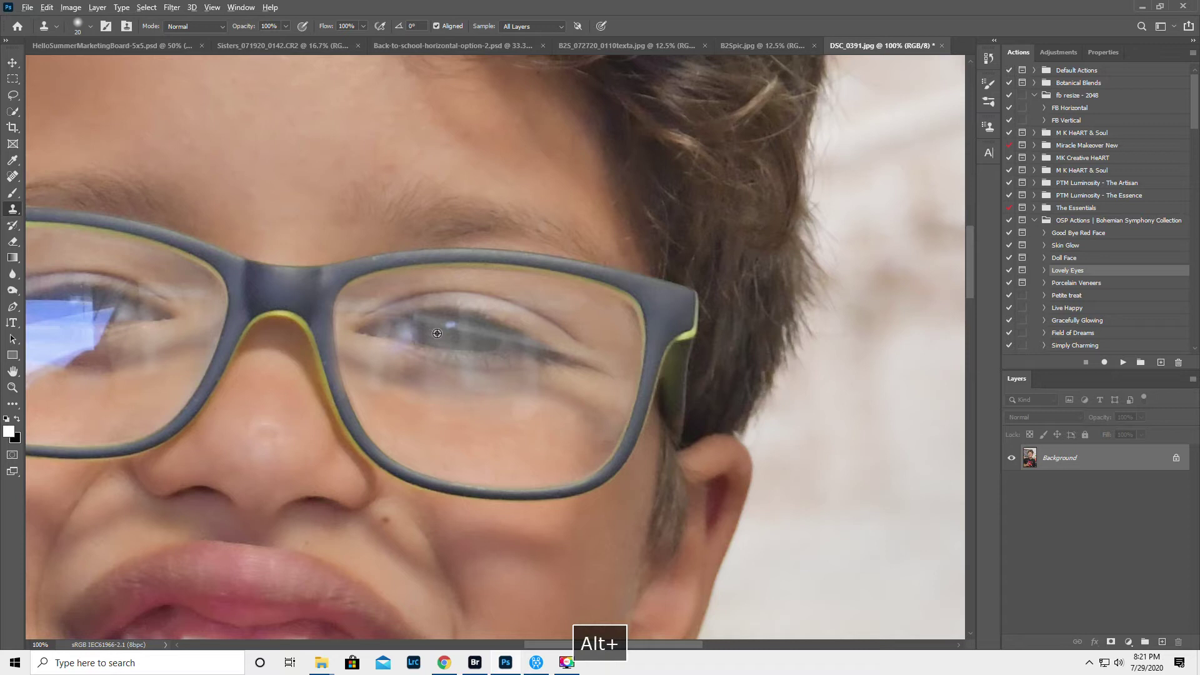
left_click(406, 315, "alt")
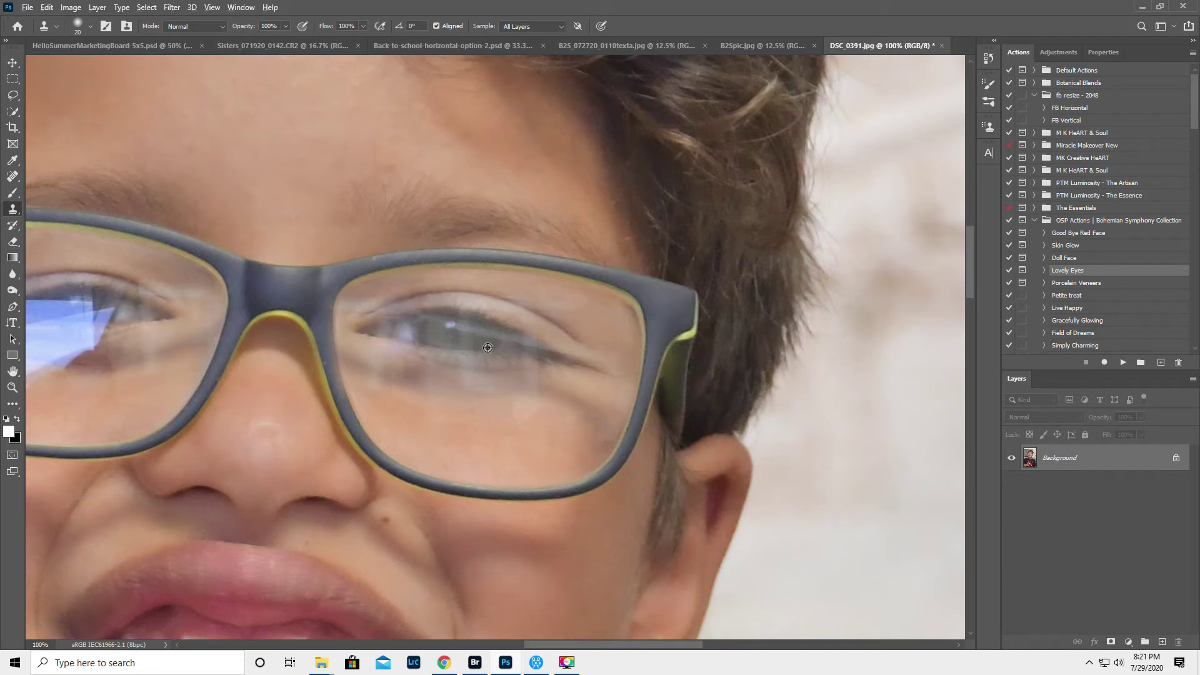
Clone clean iris texture over the pale reflection streaks across the right-hand iris
key("alt")
left_click(485, 342, "alt")
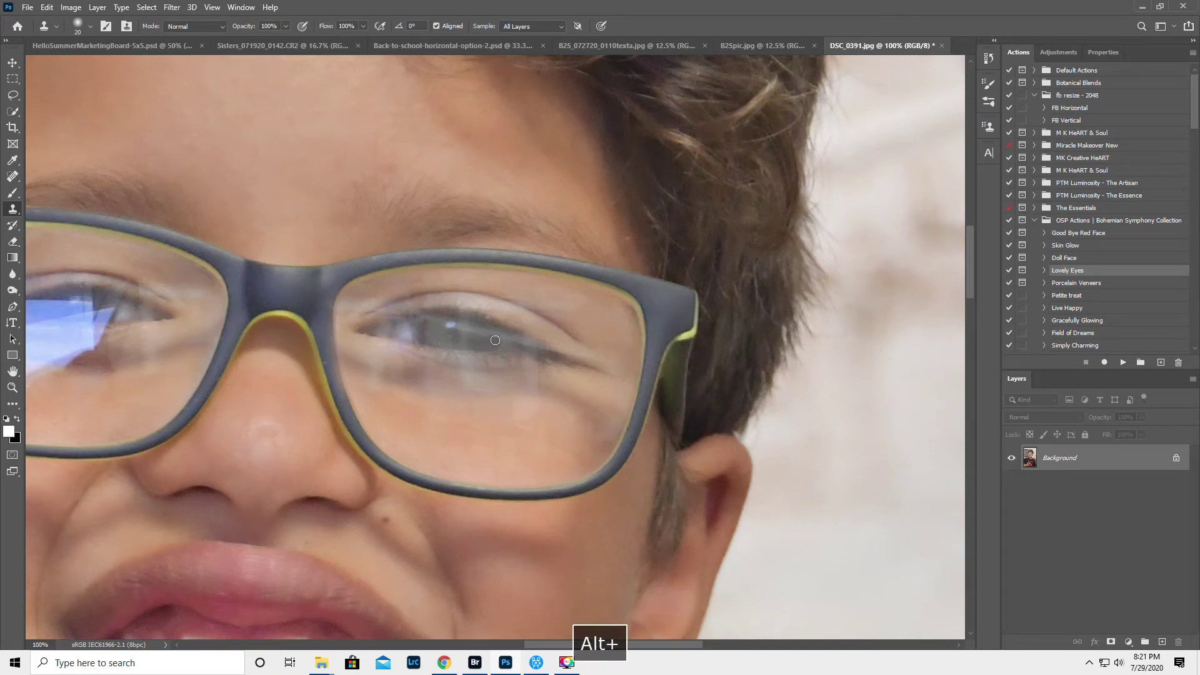
left_click_drag(478, 336, 501, 342)
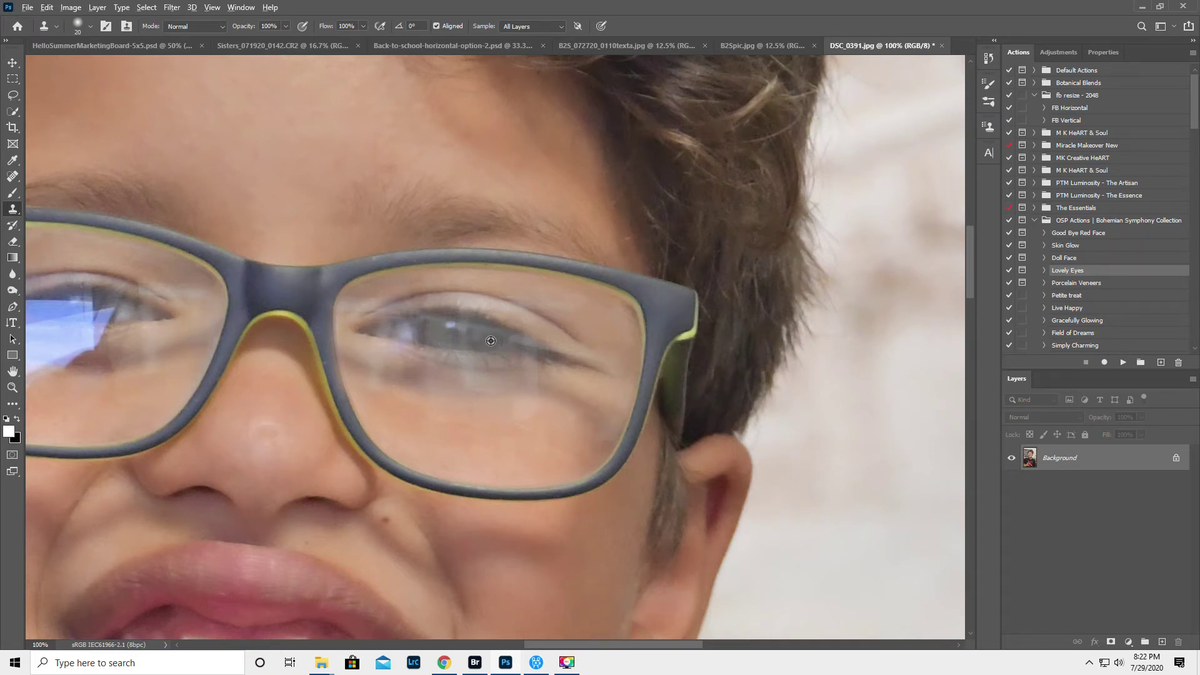
left_click(475, 334, "alt")
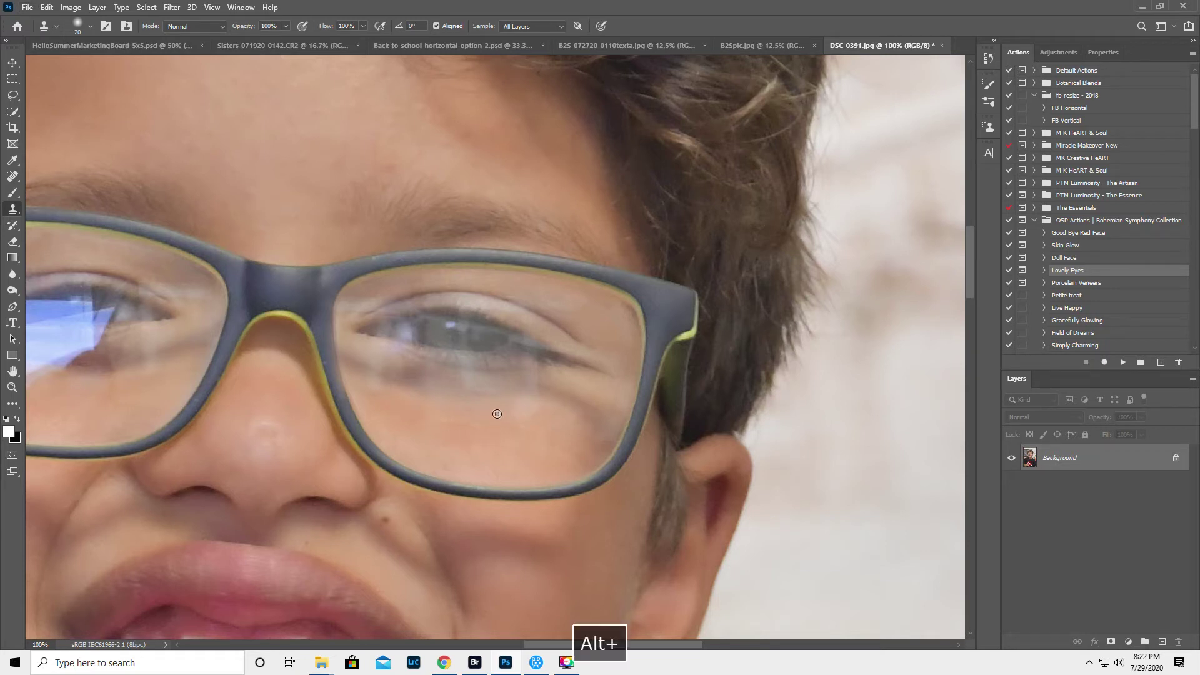
key("bracketright")
key("bracketright")
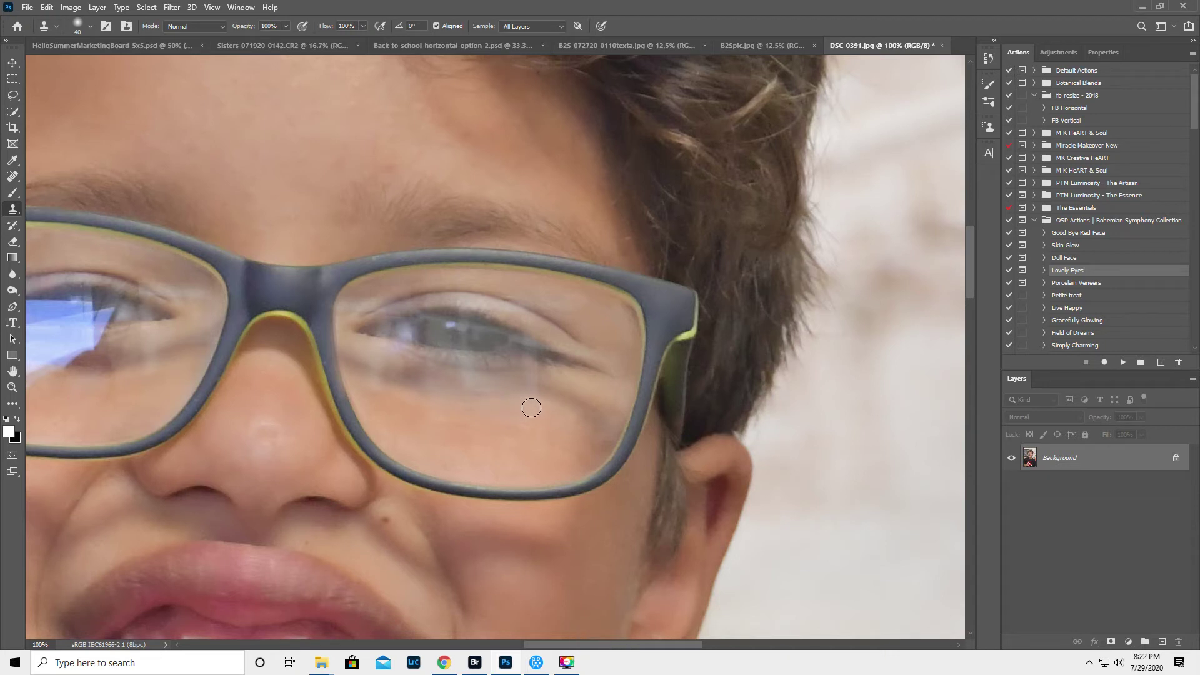
left_click(392, 388, "alt")
key("ctrl+z")
Duplicate the background layer and patch the haze below the inner corner of the right-hand eye with clean cheek skin
key("ctrl+j")
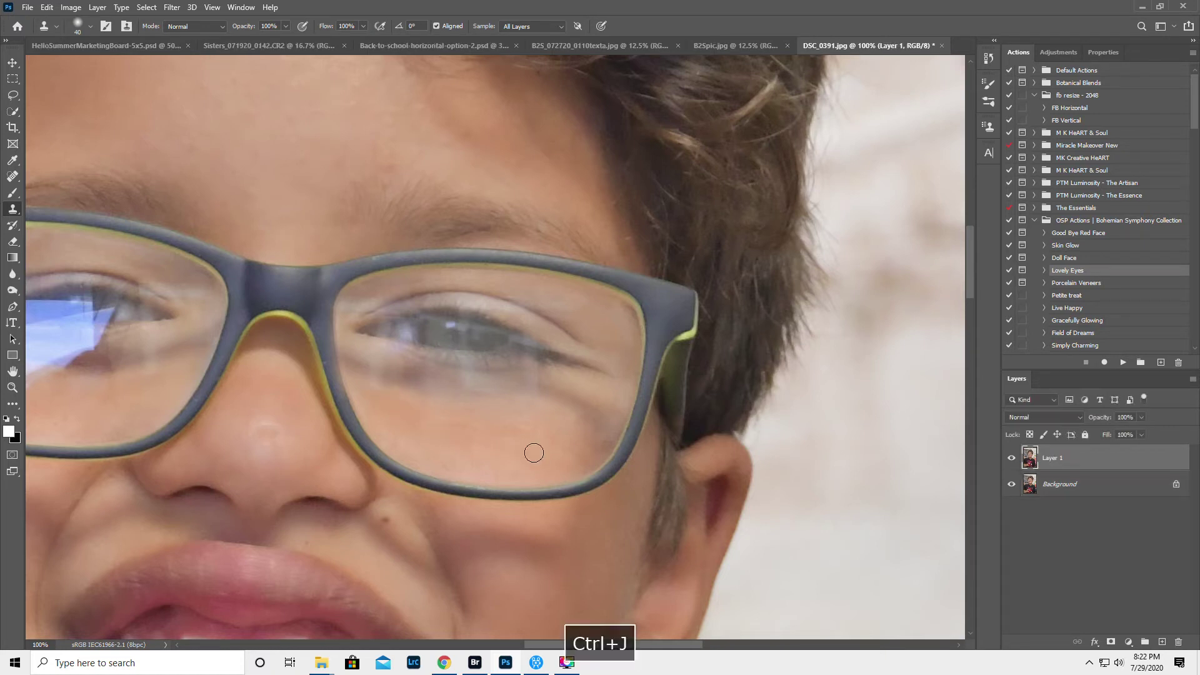
left_click(13, 176)
left_click(57, 199)
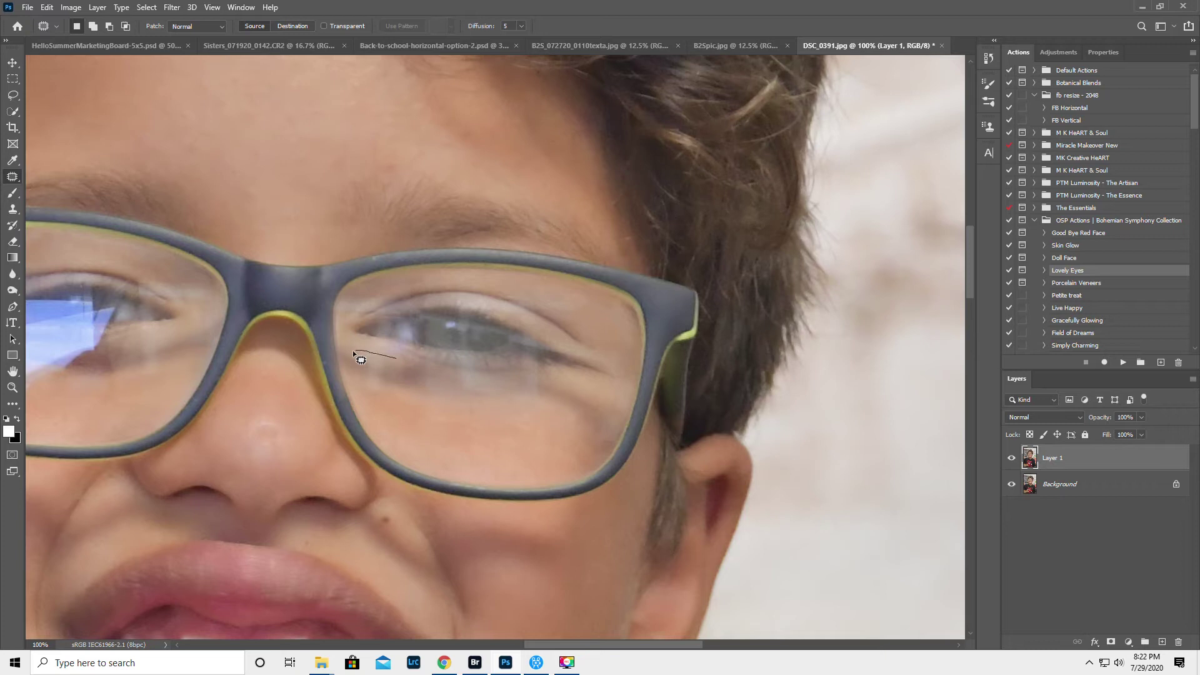
mouse_move(463, 377)
left_mouse_down()
mouse_move(420, 367)
mouse_move(474, 440)
left_mouse_up()
key("ctrl+d")
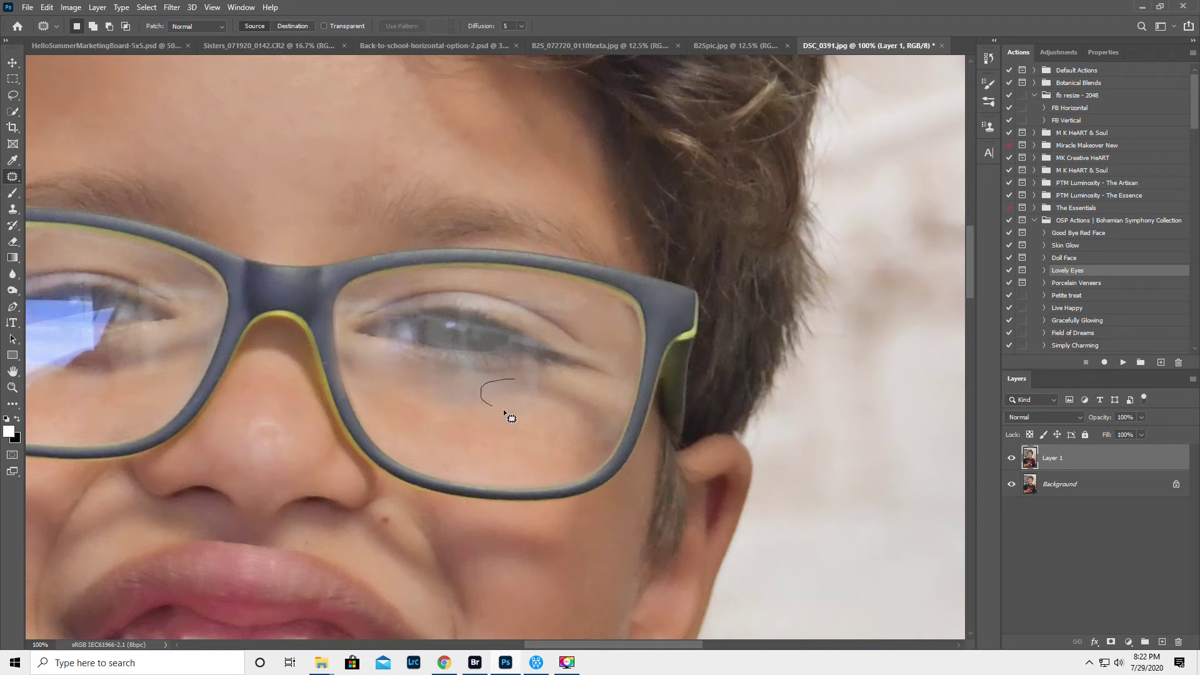
Patch the remaining pale reflections under the right-hand eye with clean skin from lower inside the lens
mouse_move(556, 387)
left_mouse_down()
mouse_move(535, 403)
mouse_move(527, 429)
mouse_move(542, 436)
left_mouse_up()
key("ctrl+d")
mouse_move(496, 403)
left_mouse_down()
mouse_move(481, 423)
mouse_move(490, 450)
mouse_move(519, 434)
left_mouse_up()
key("ctrl+d")
left_click(1011, 458)
left_click(1012, 459)
mouse_move(556, 409)
left_mouse_down()
mouse_move(534, 441)
mouse_move(549, 392)
mouse_move(556, 419)
mouse_move(591, 436)
mouse_move(612, 401)
mouse_move(534, 452)
left_mouse_up()
key("ctrl+d")
key("ctrl+d")
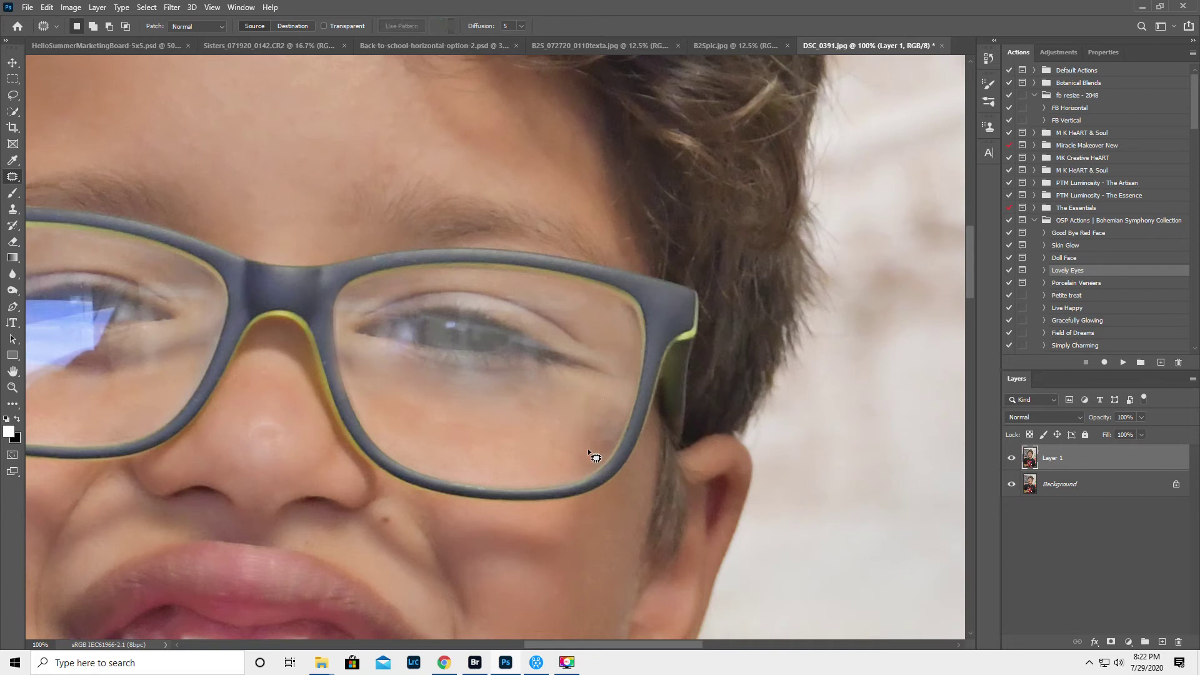
Lower the patched layer's opacity slightly and flatten the image
left_click_drag(1102, 423, 1095, 427)
left_click_drag(1097, 421, 1094, 422)
left_click(1192, 382)
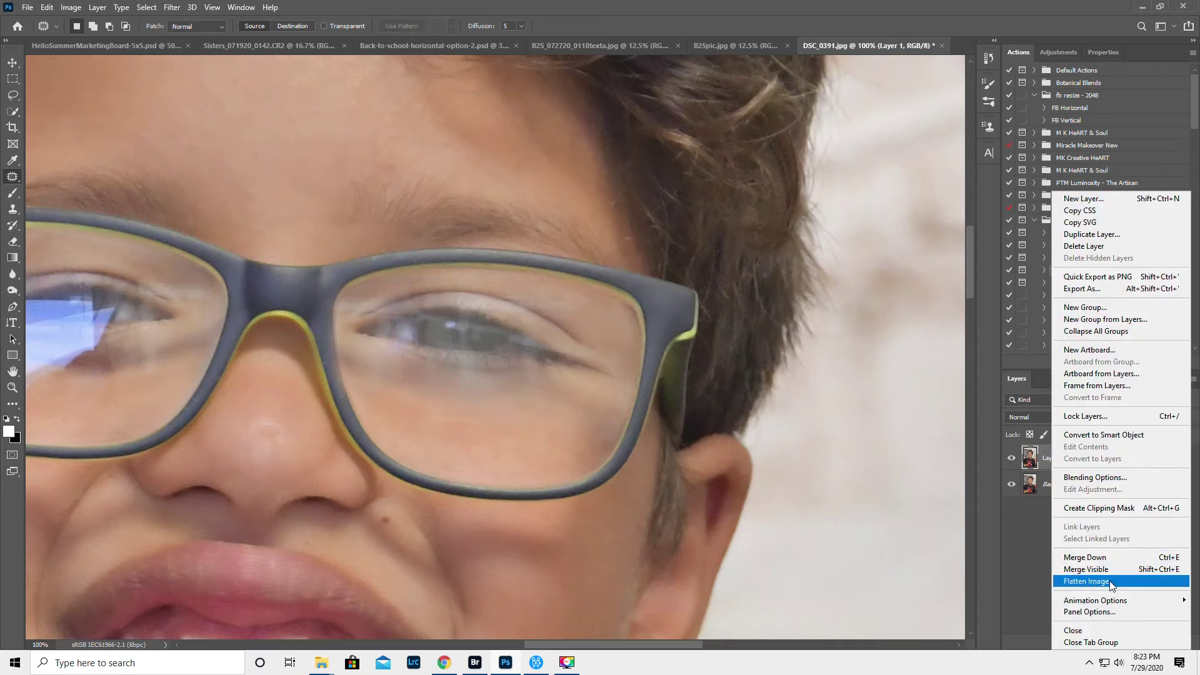
left_click(1088, 586)
Lasso the area just inside the right-hand lens rim and copy it to a new layer
left_click(12, 387)
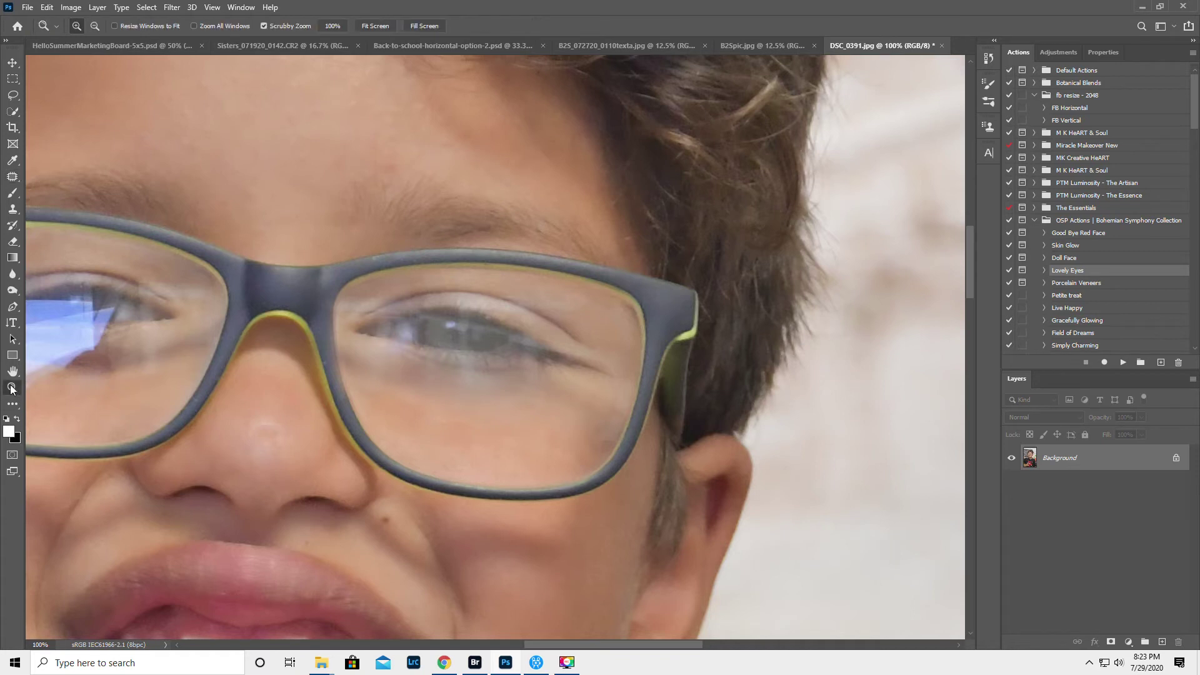
left_click(186, 393, "alt")
left_click(163, 372, "alt")
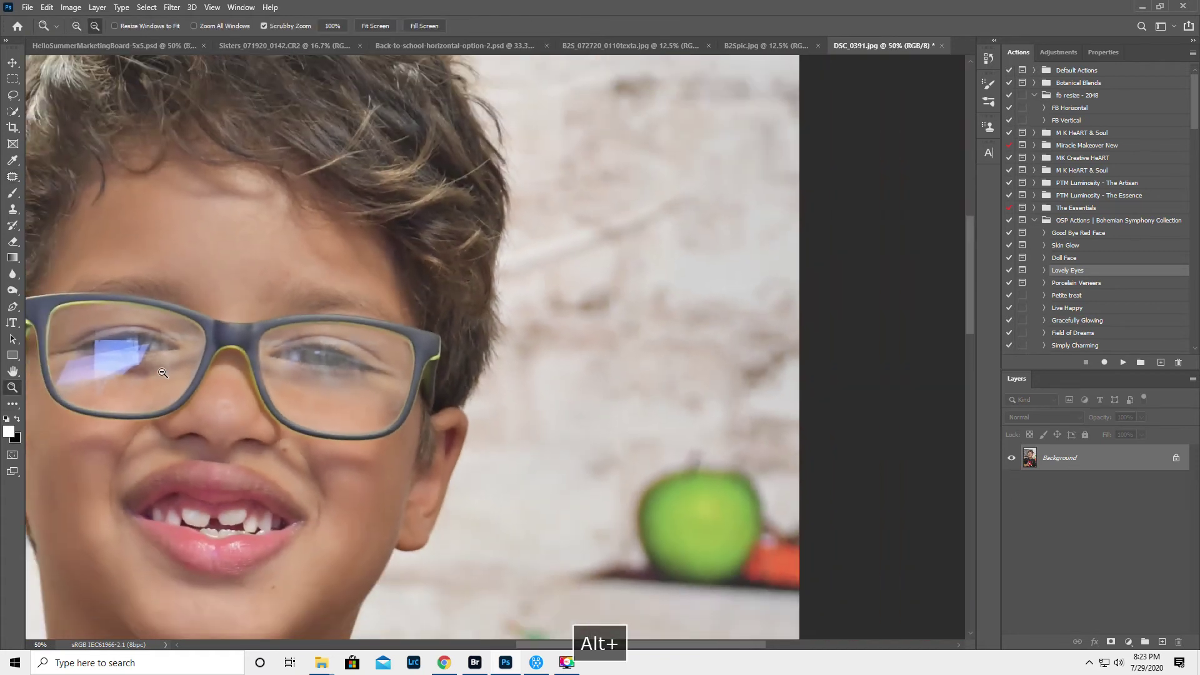
left_click_drag(559, 642, 470, 640)
left_click(525, 374)
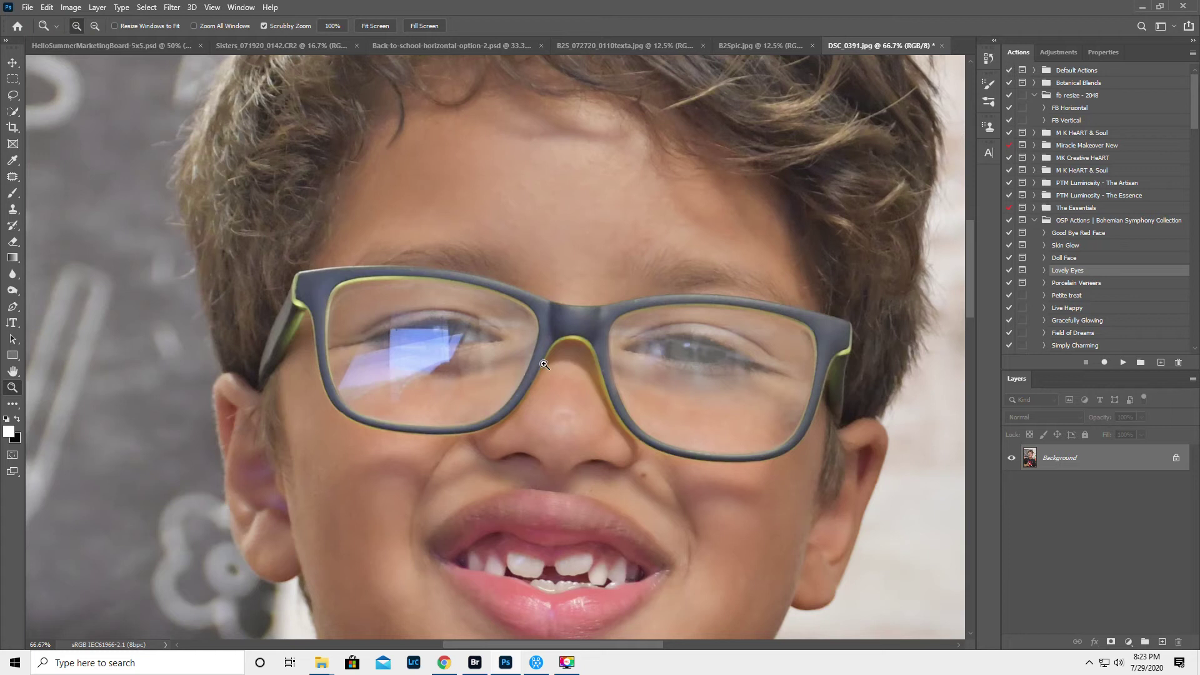
left_click(13, 112)
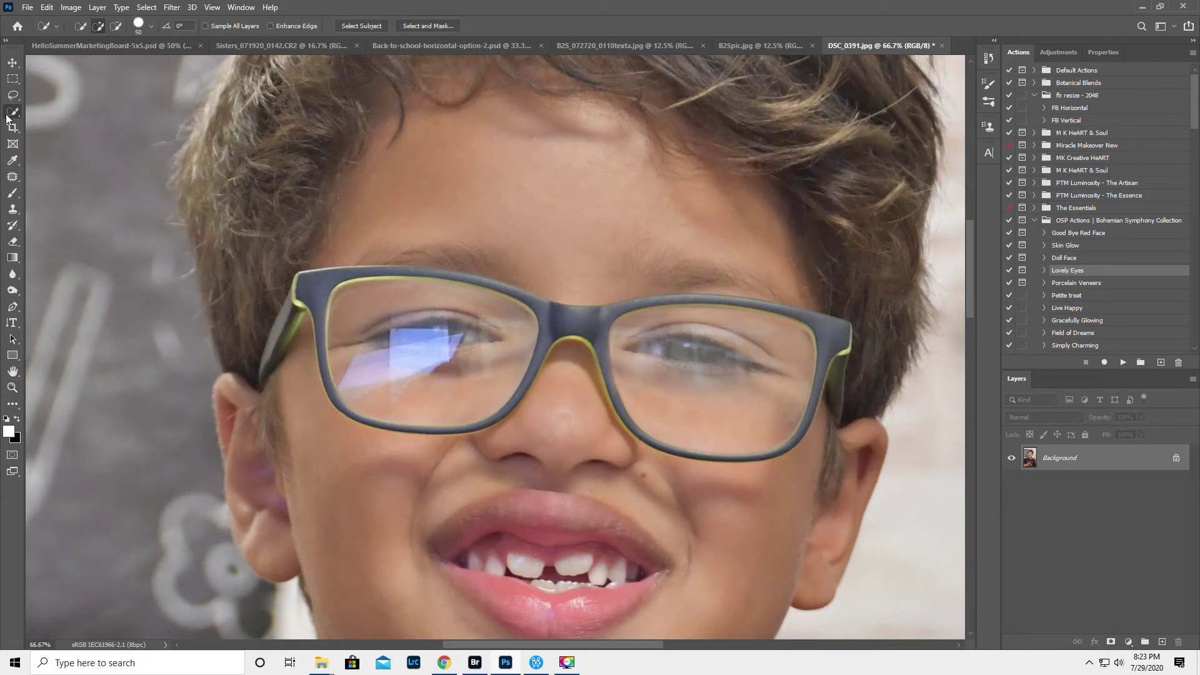
left_click(14, 96)
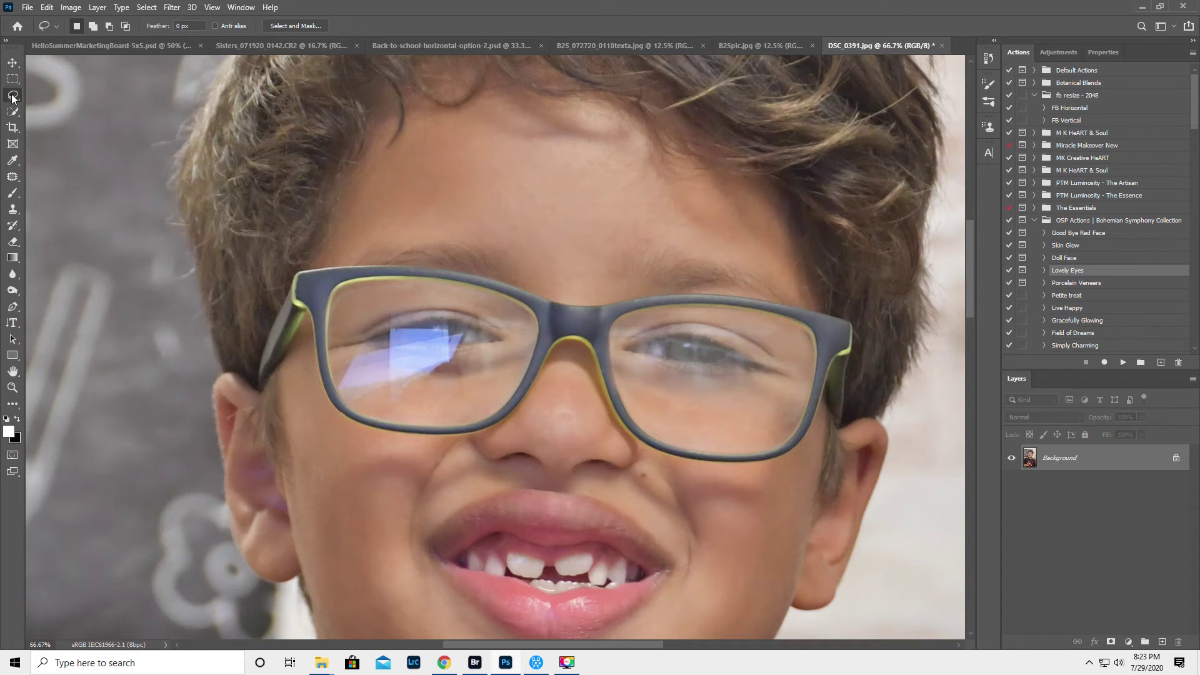
left_click_drag(612, 328, 613, 352)
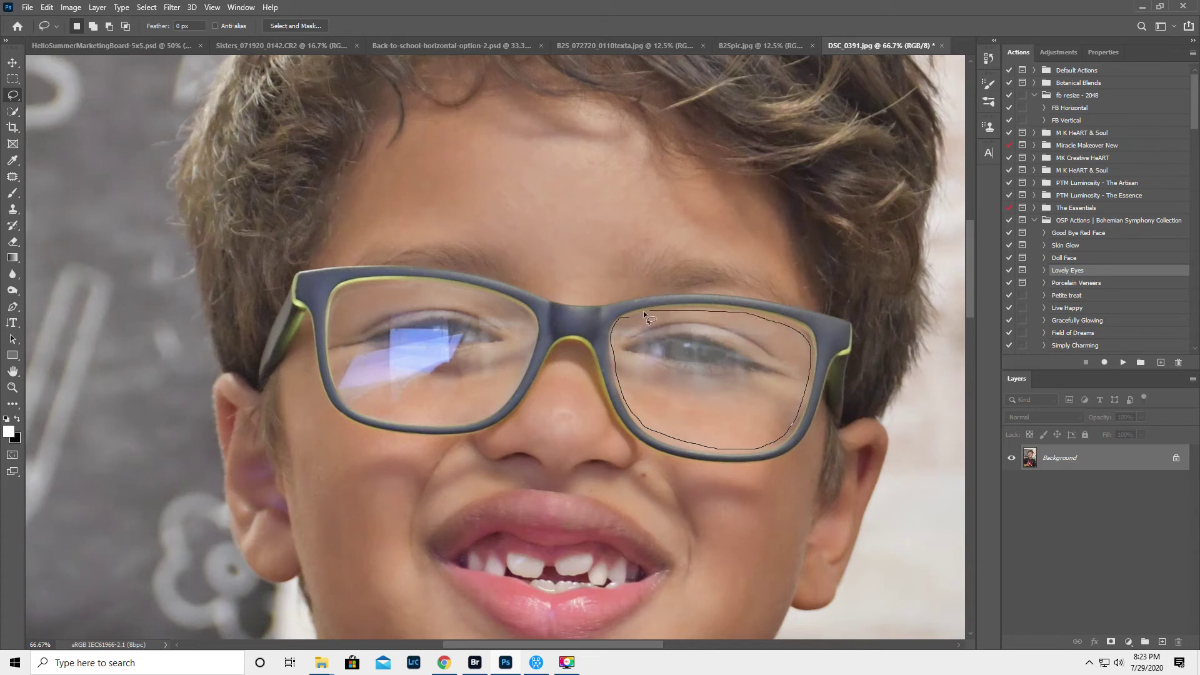
left_click_drag(626, 320, 628, 320)
right_click(722, 363)
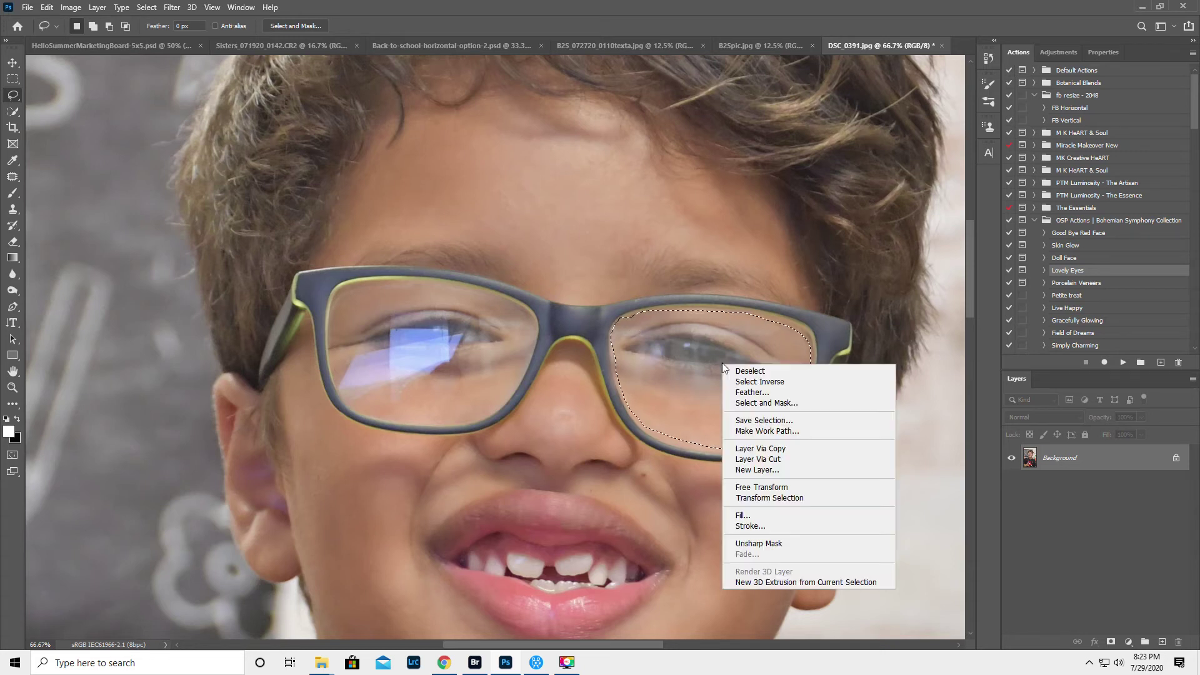
left_click(753, 448)
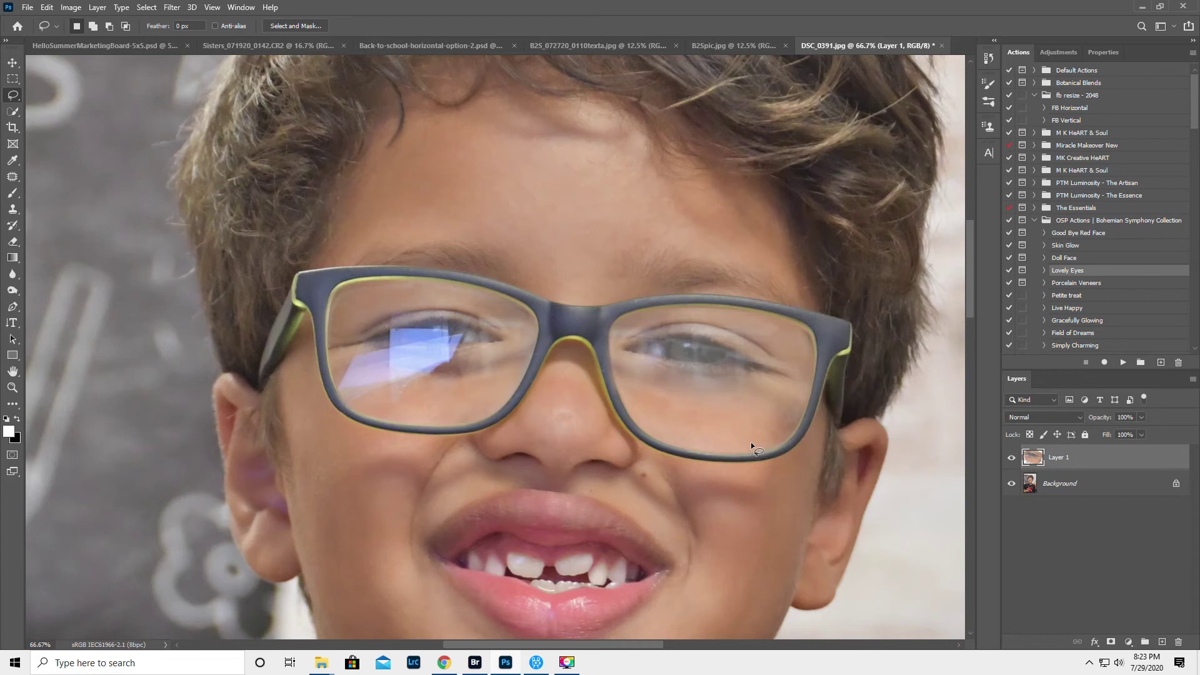
Flip the lens copy horizontally and move it over the left-hand lens
left_click(47, 7)
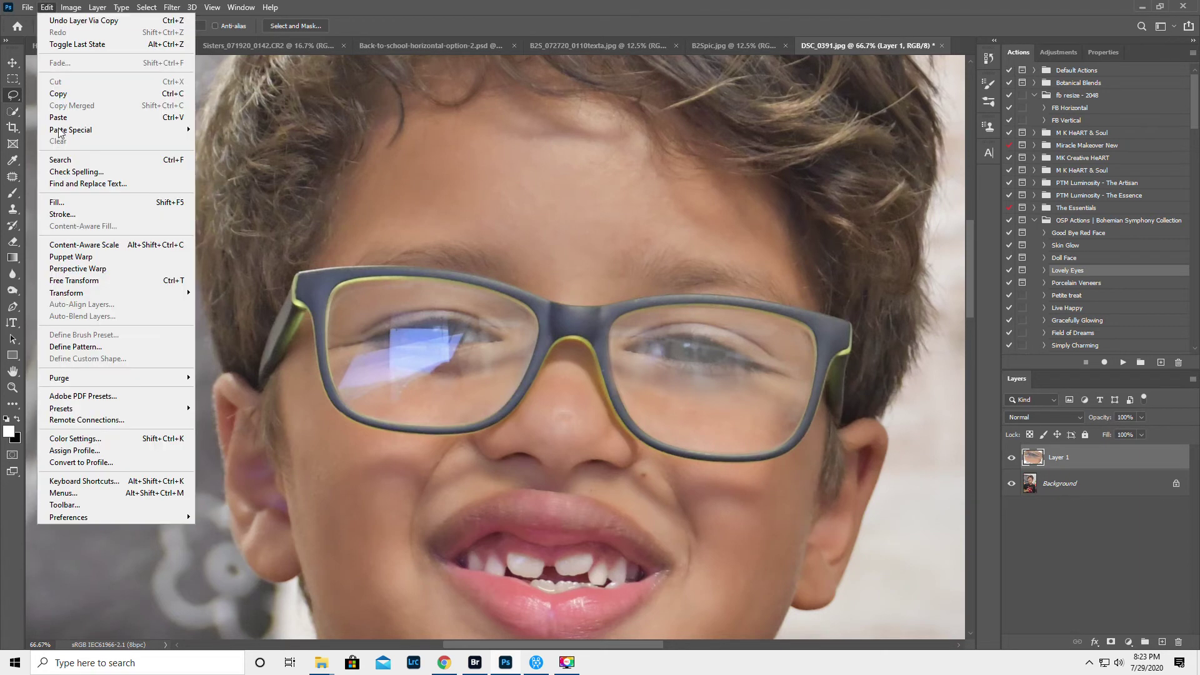
mouse_move(180, 295)
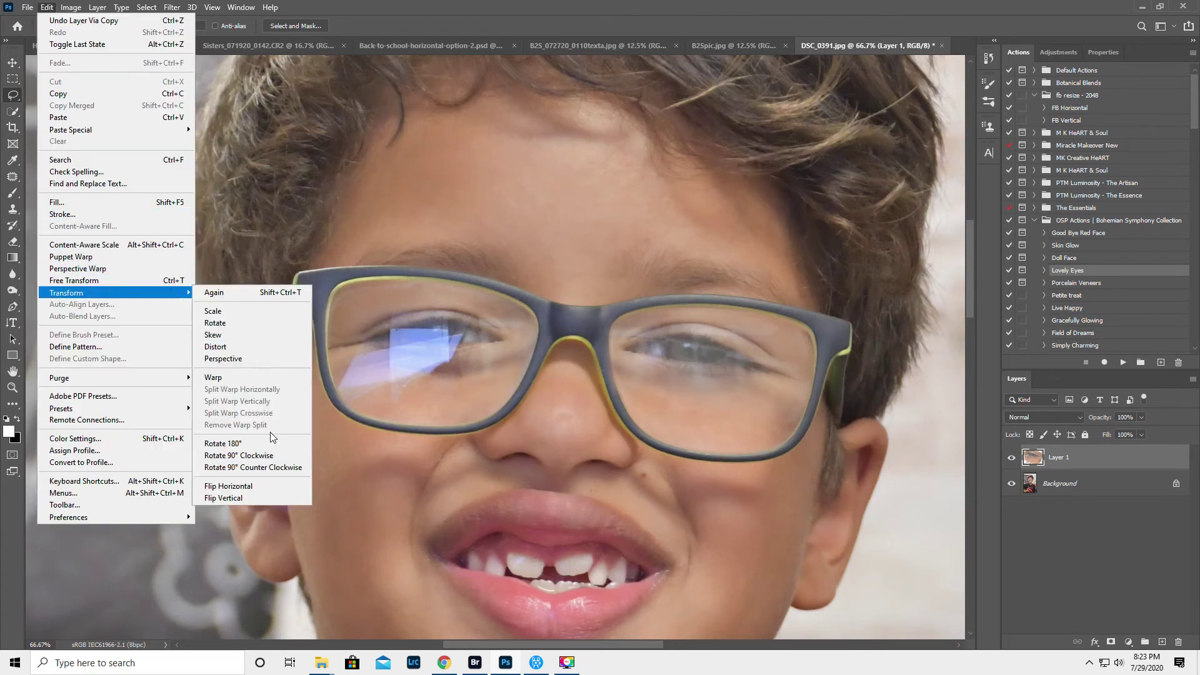
left_click(229, 486)
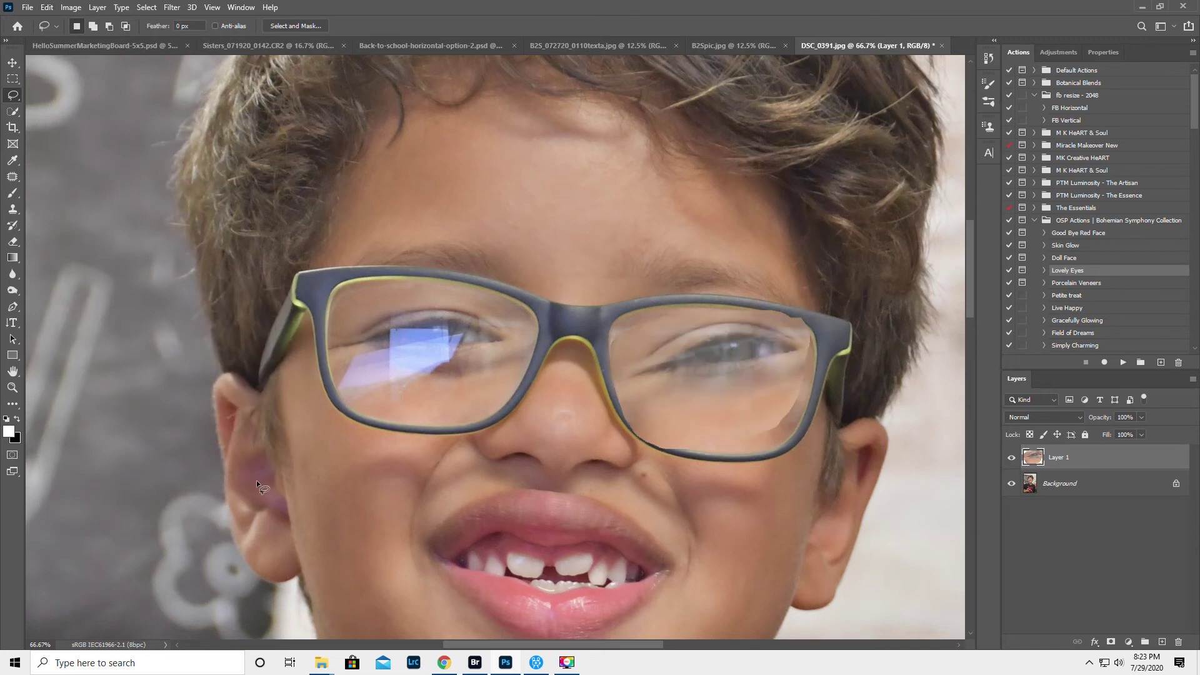
left_click(12, 62)
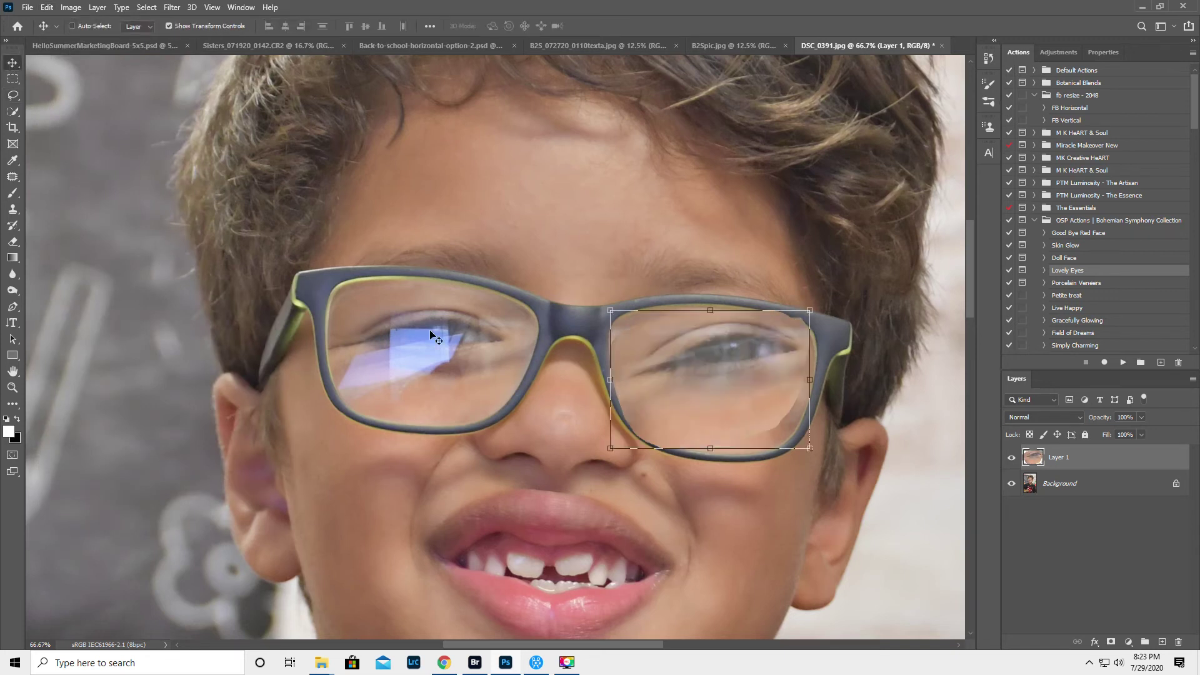
left_click_drag(702, 403, 418, 378)
Free-transform the flipped lens copy, enlarging it slightly and aligning it with the left-hand lens opening
key("ctrl+t")
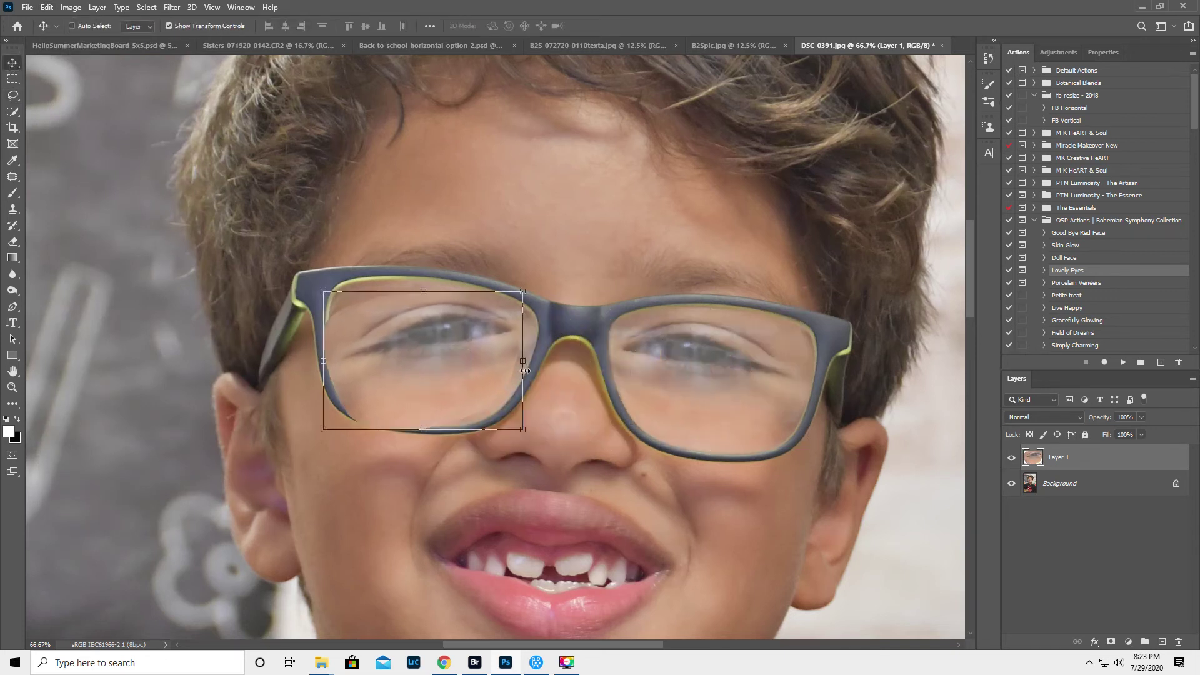
left_click_drag(538, 286, 546, 309)
left_click_drag(475, 333, 462, 338)
key("Return")
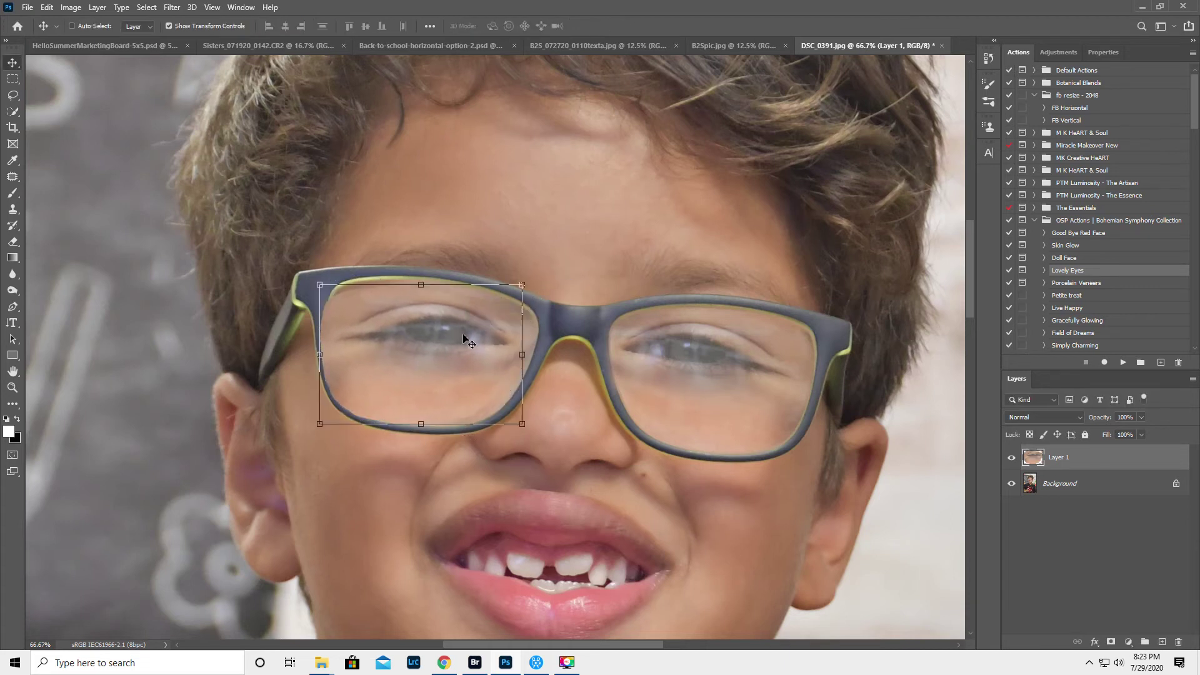
Reduce the lens copy's opacity to 40% and shift it to line up with the left-hand eye underneath
left_click_drag(1103, 422, 1080, 434)
left_click_drag(410, 345, 425, 355)
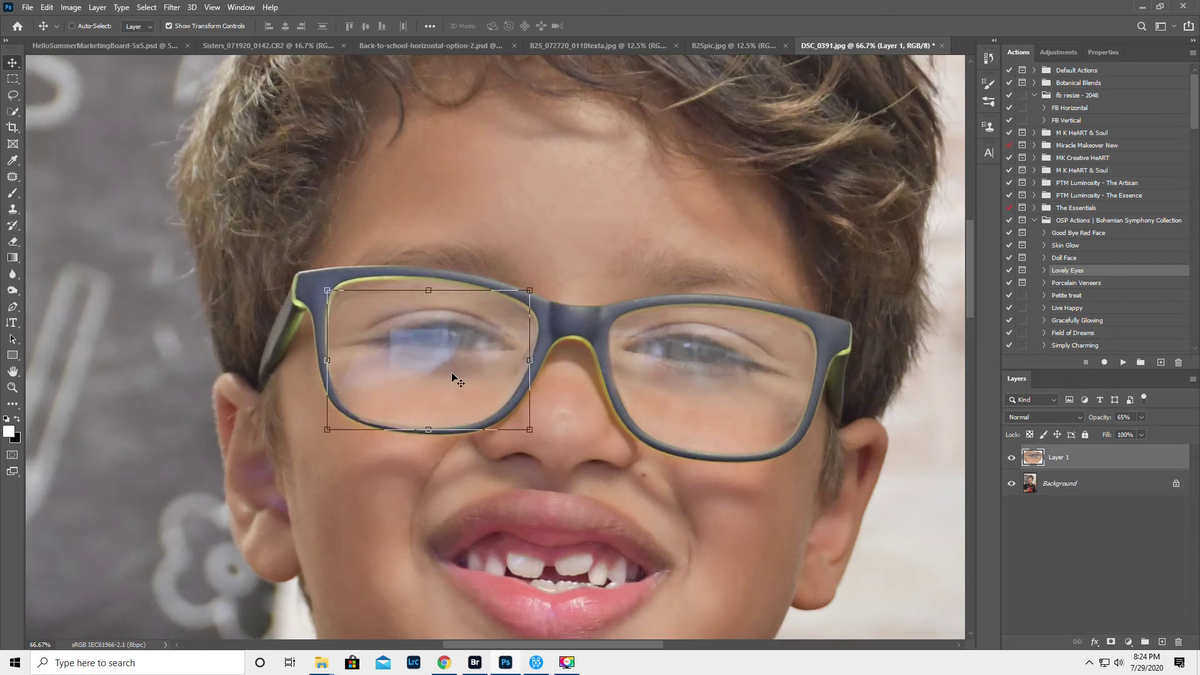
left_click(1012, 457)
left_click(1013, 457)
left_click_drag(1101, 420, 1089, 425)
left_click_drag(498, 353, 491, 361)
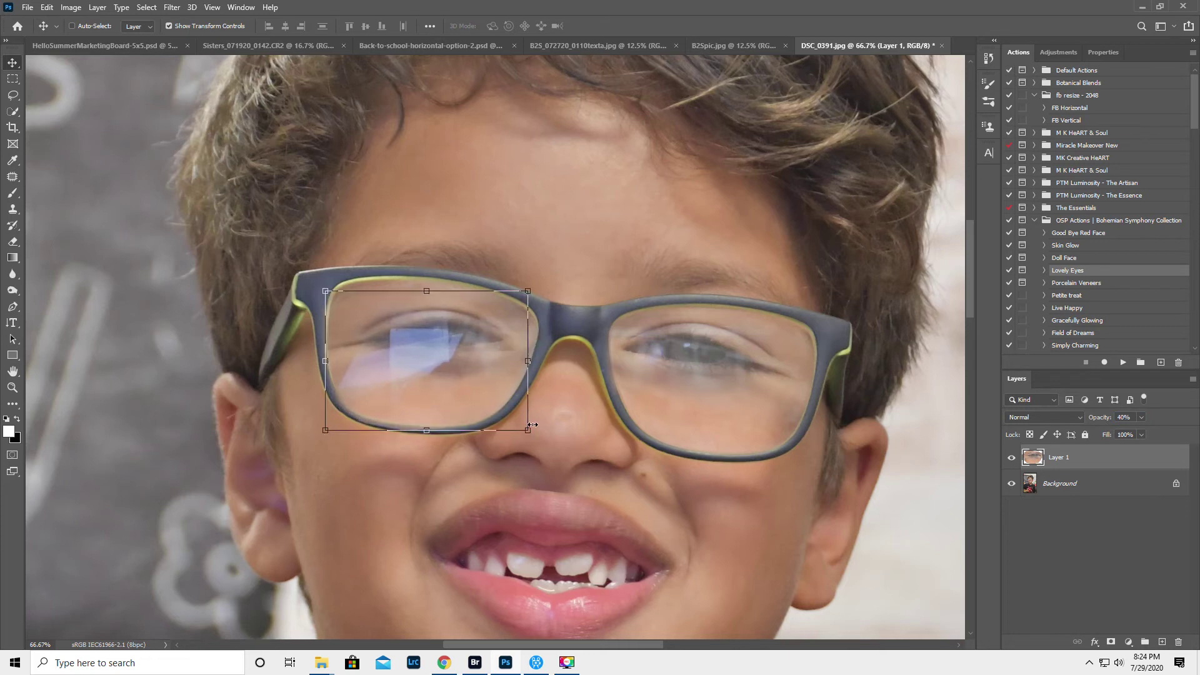
Scale the lens copy down to about 90%, rotate it about -1.4°, and reposition it to match the left-hand eye
left_click_drag(527, 431, 512, 423)
left_click_drag(433, 363, 438, 364)
left_click_drag(532, 429, 516, 417)
left_click_drag(423, 375, 425, 372)
left_click_drag(523, 425, 522, 426)
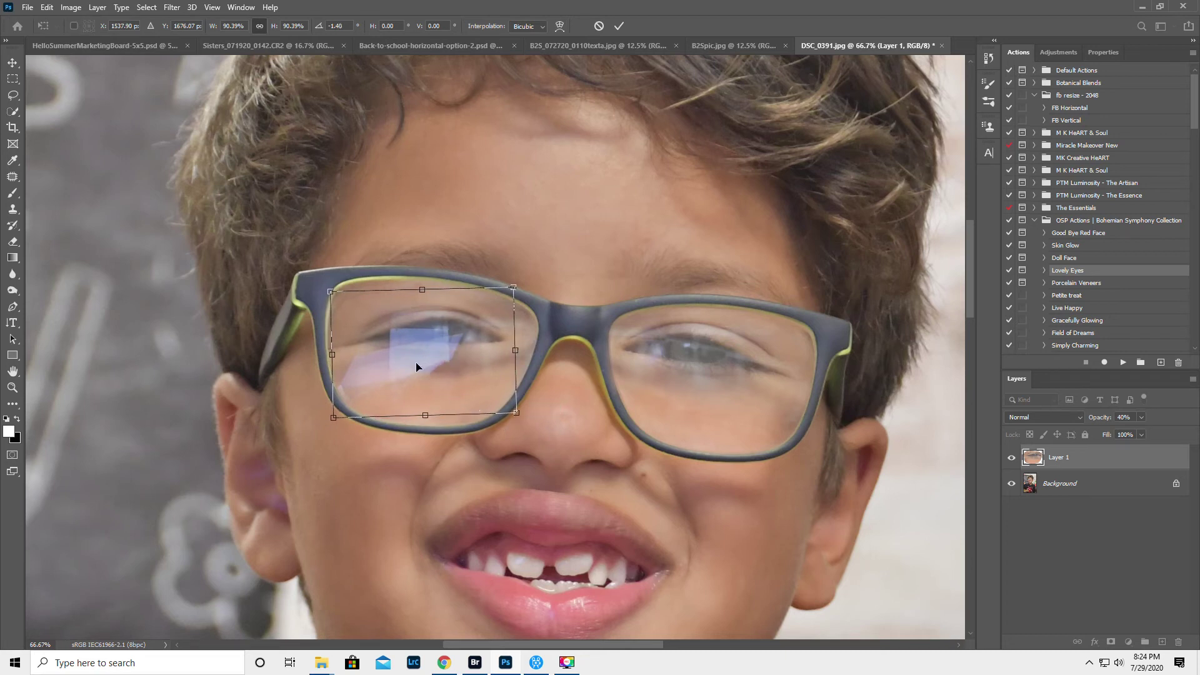
left_click_drag(416, 366, 417, 369)
key("Return")
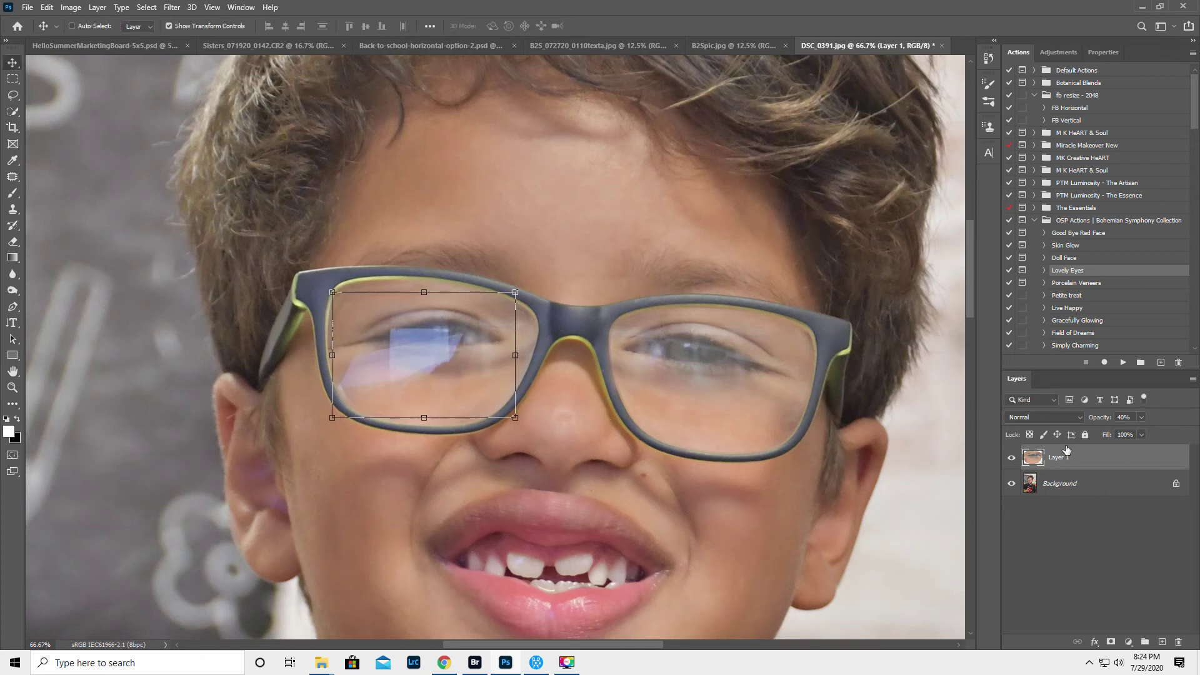
Restore the lens copy's opacity to 100% and give the layer a black mask
left_click_drag(1105, 418, 1197, 445)
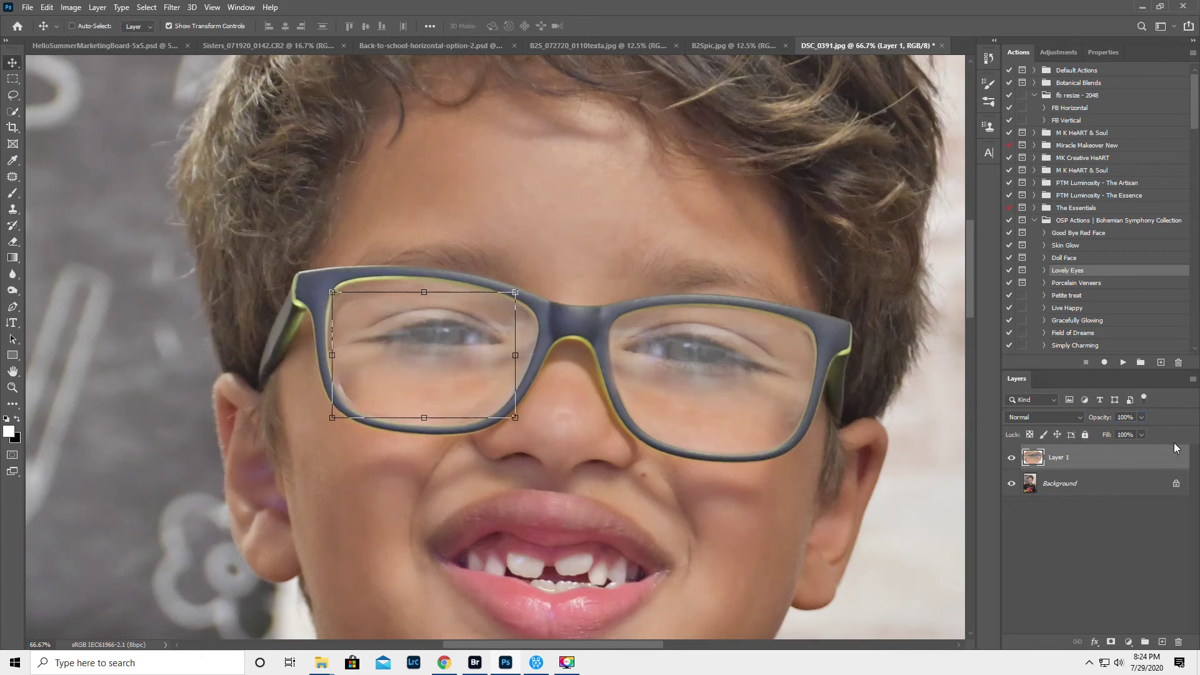
left_click(1111, 642)
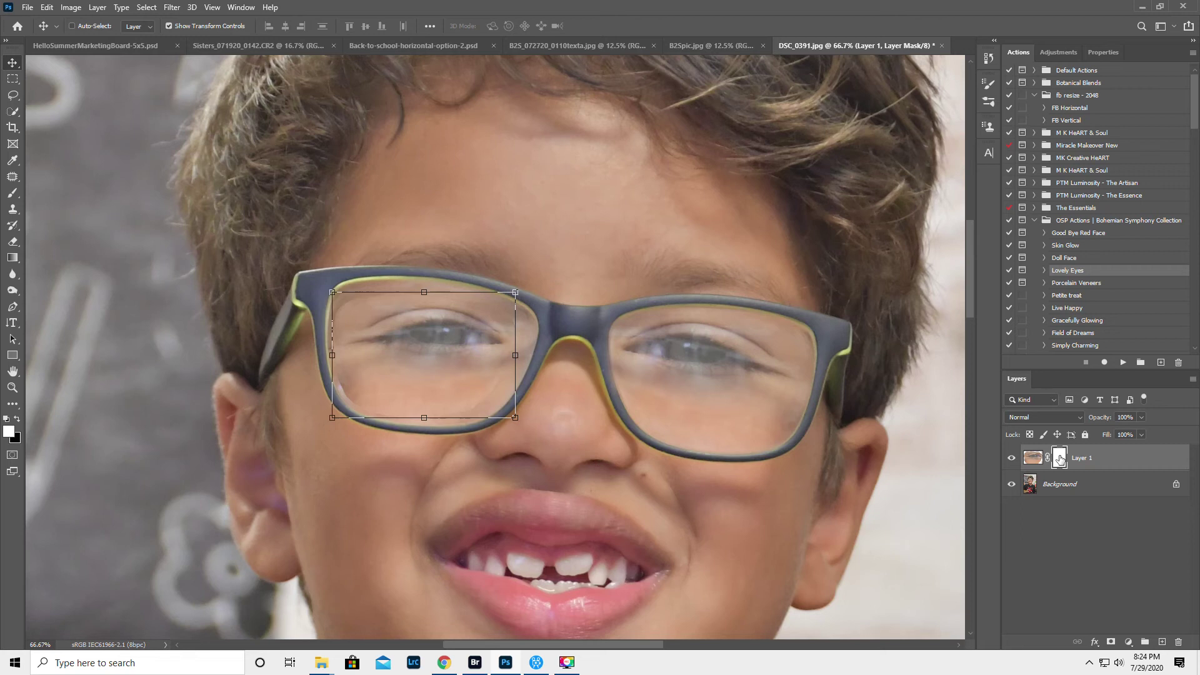
key("ctrl+i")
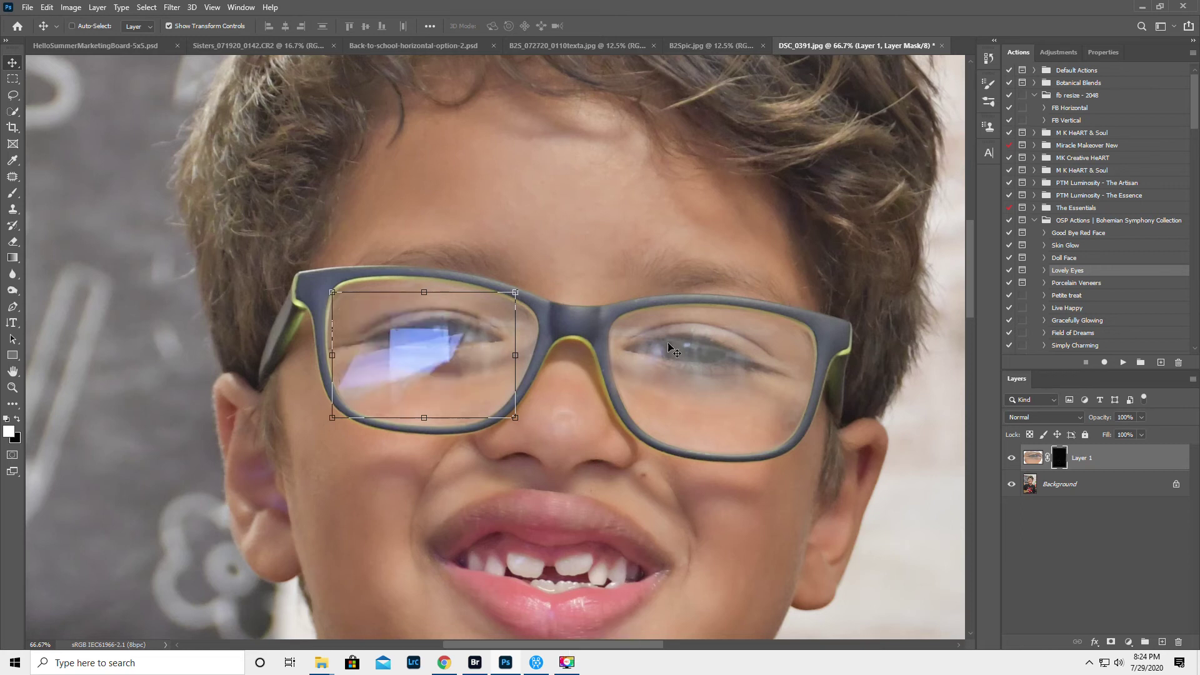
Paint the mask white over the left-hand lens's blue glare at 100% brush opacity, and blend the edges at 39%
left_click(16, 195)
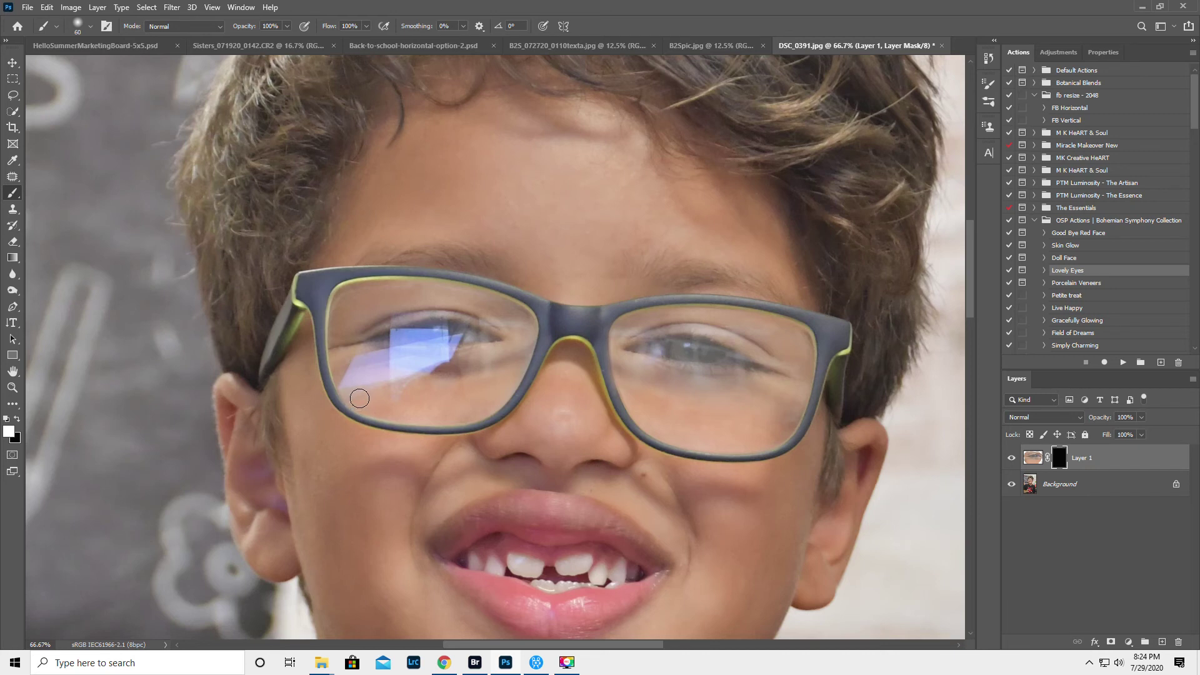
mouse_move(347, 383)
left_mouse_down()
mouse_move(360, 361)
mouse_move(399, 382)
mouse_move(396, 398)
mouse_move(398, 383)
mouse_move(426, 373)
mouse_move(382, 355)
mouse_move(328, 404)
mouse_move(339, 387)
mouse_move(355, 404)
mouse_move(339, 381)
mouse_move(367, 406)
mouse_move(432, 401)
mouse_move(471, 376)
mouse_move(426, 364)
mouse_move(468, 366)
mouse_move(437, 362)
mouse_move(454, 354)
mouse_move(376, 354)
mouse_move(389, 368)
mouse_move(400, 358)
mouse_move(390, 336)
mouse_move(489, 341)
mouse_move(467, 323)
mouse_move(504, 337)
mouse_move(478, 351)
mouse_move(370, 338)
mouse_move(400, 325)
mouse_move(367, 339)
mouse_move(423, 360)
left_mouse_up()
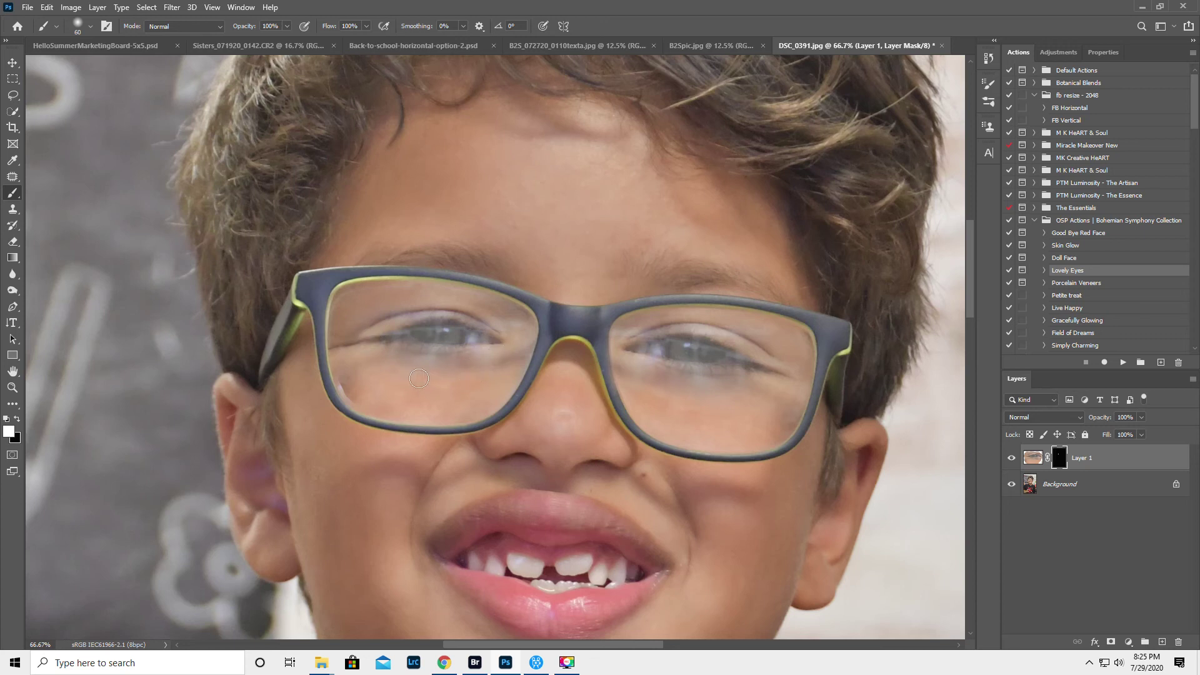
left_click_drag(250, 29, 218, 33)
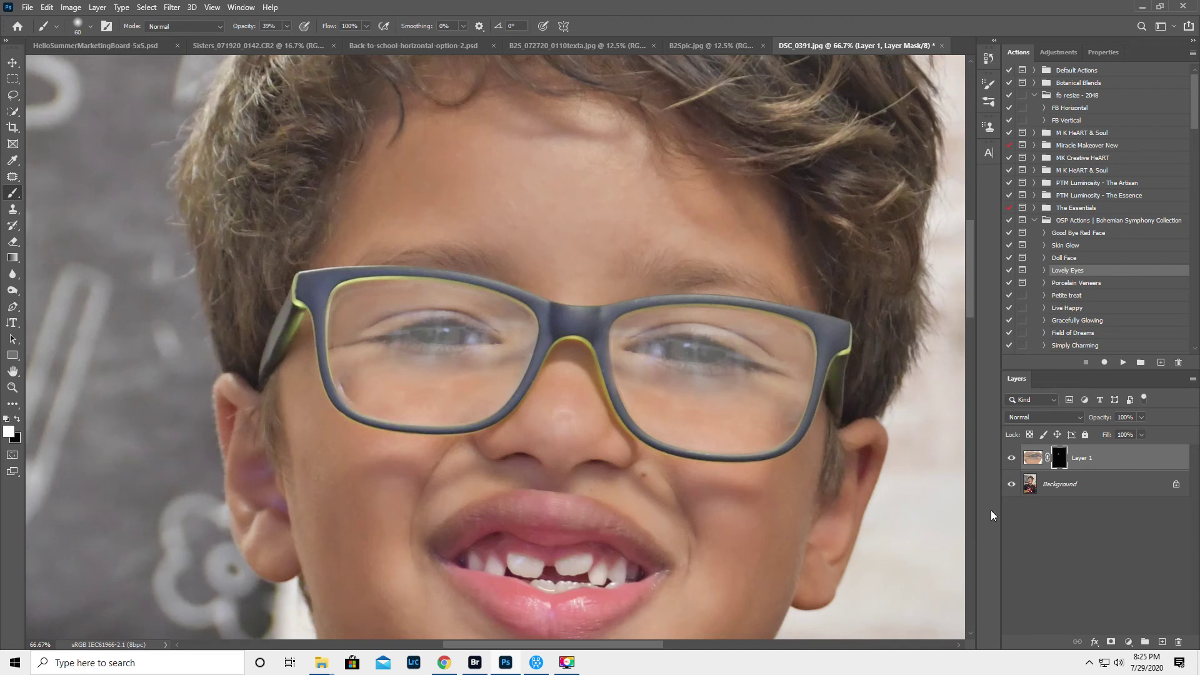
Compare the left-hand lens with and without the masked copy, leaving that layer at 100% opacity
left_click(1013, 458)
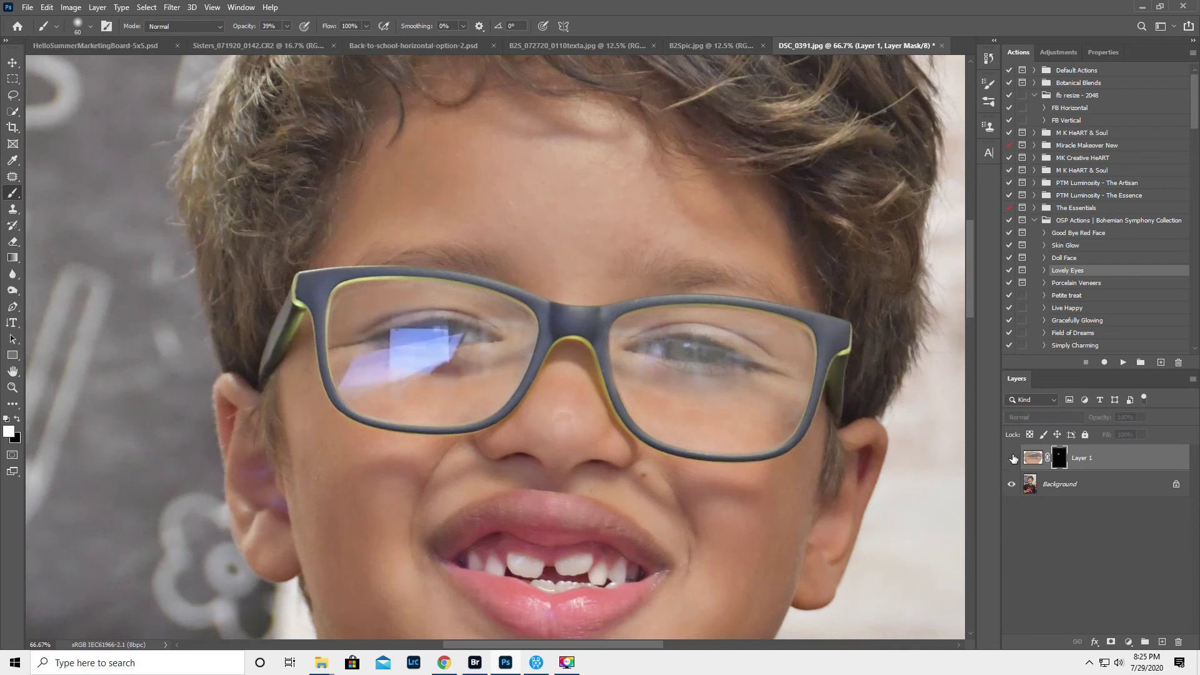
left_click(1013, 458)
left_click(1013, 458)
left_click(1013, 458)
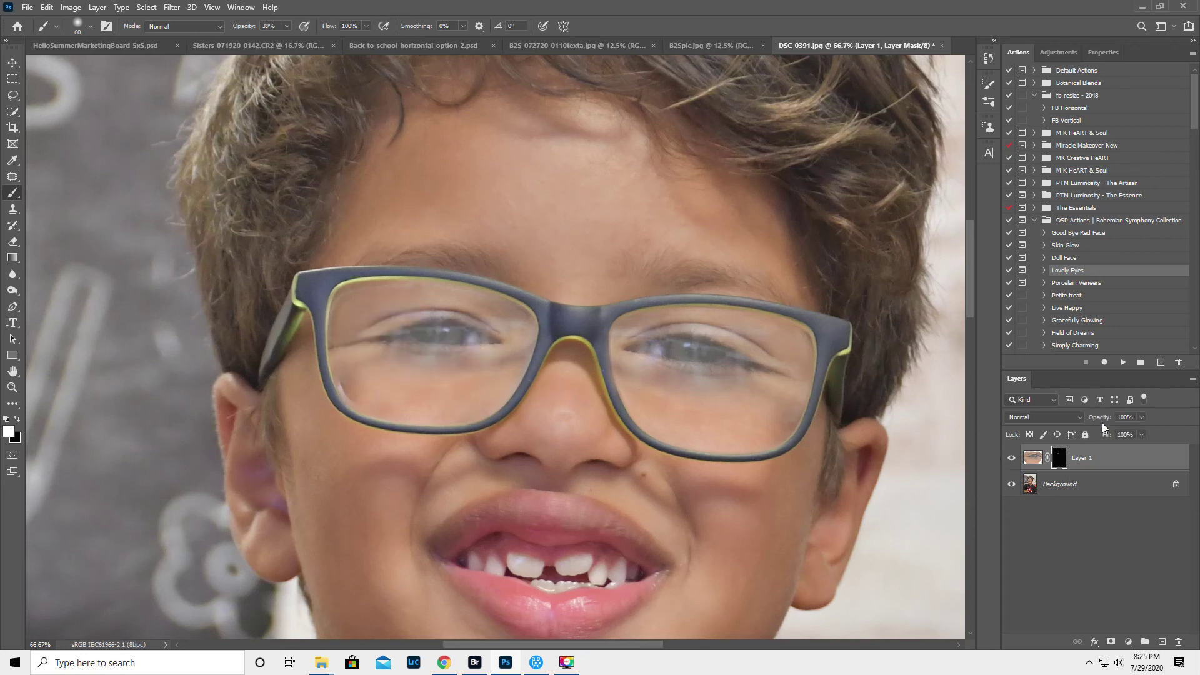
left_click_drag(1101, 420, 1147, 439)
left_click(12, 63)
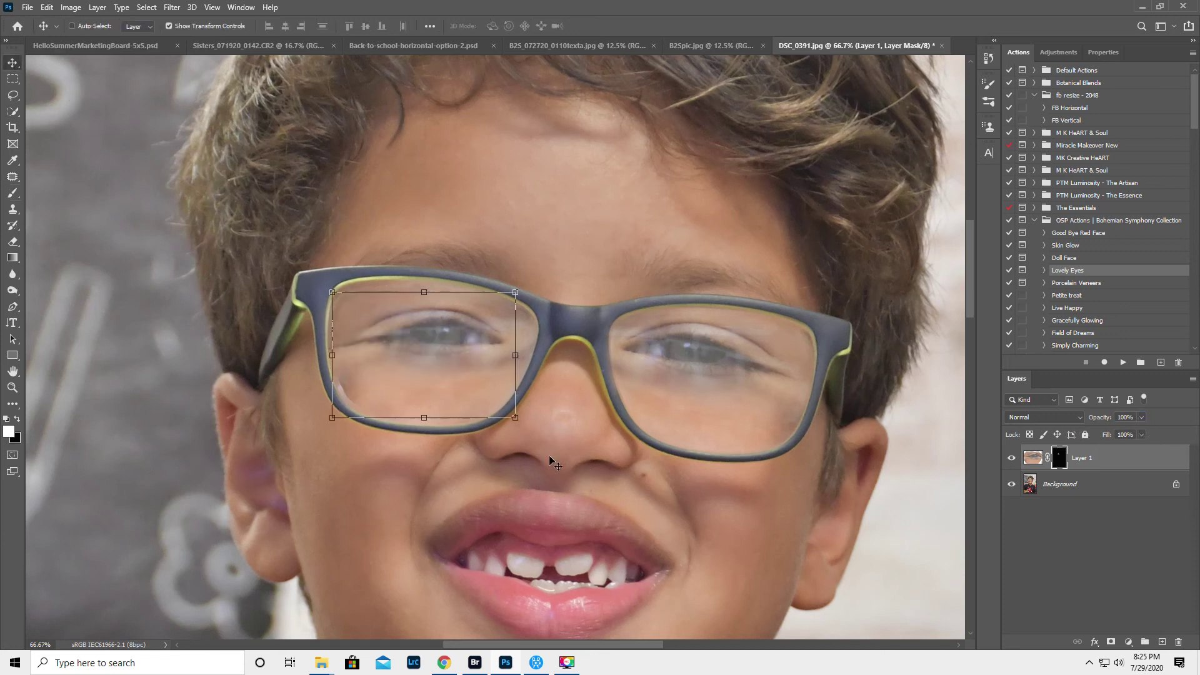
left_click_drag(518, 428, 519, 428)
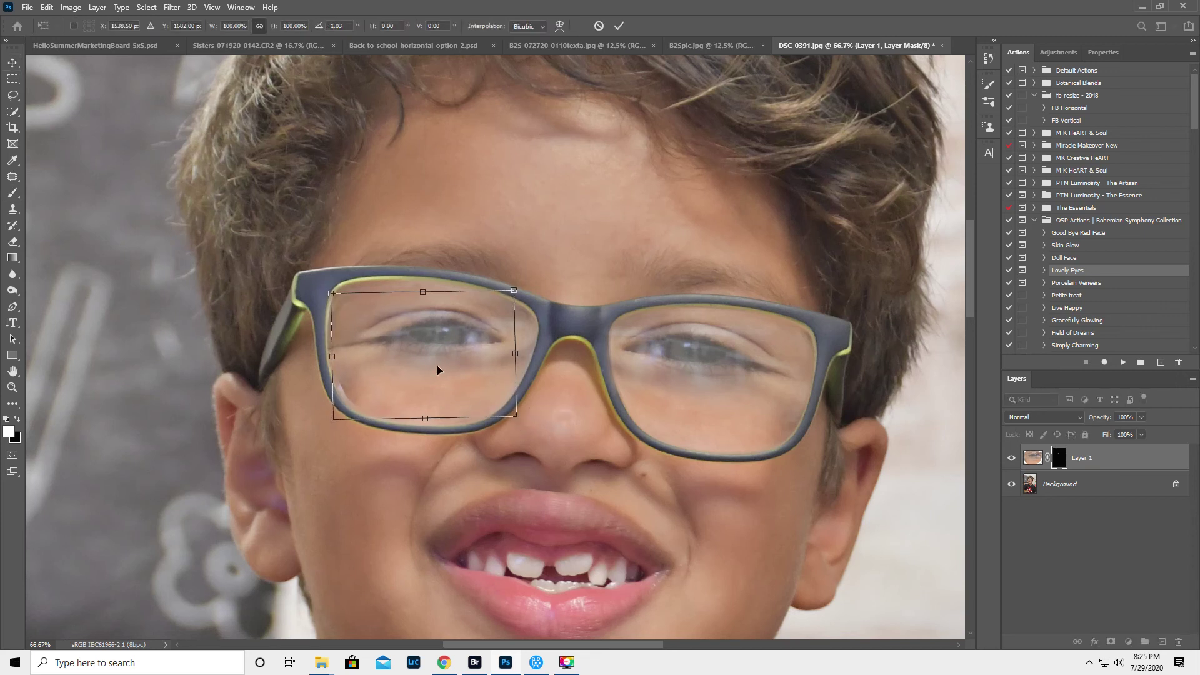
key("Escape")
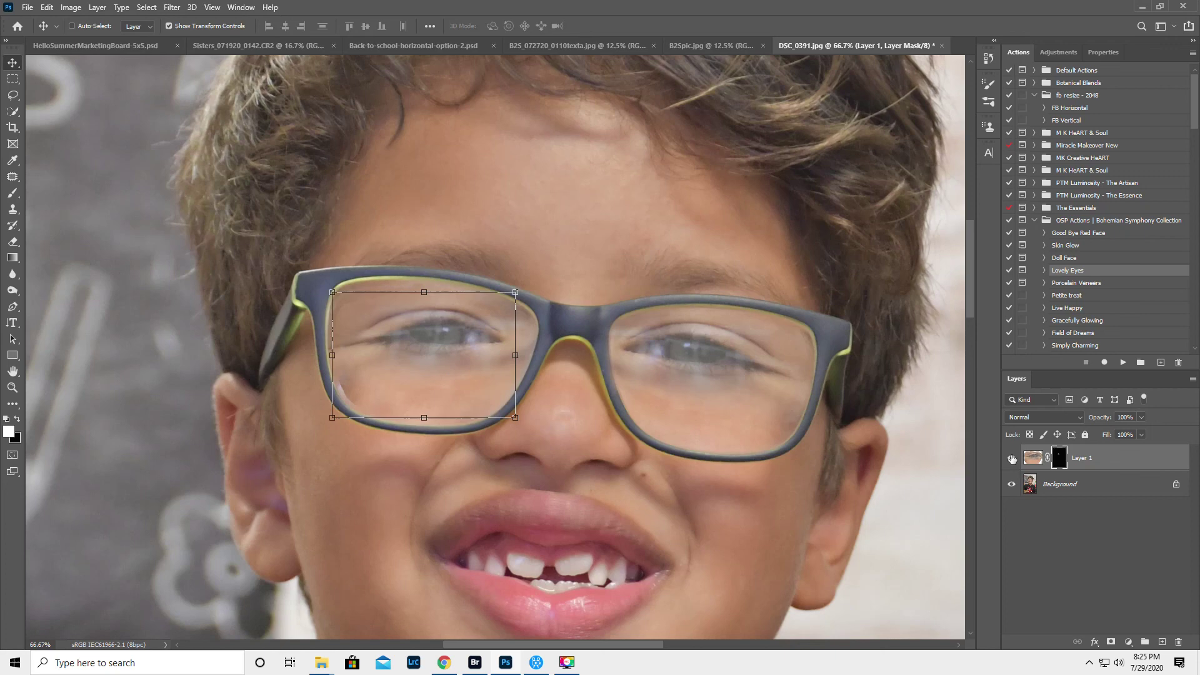
Compare the left-hand lens with and without the masked copy, and flatten the image
left_click(1012, 459)
left_click(1012, 459)
left_click(1012, 459)
left_click(1013, 459)
left_click(1194, 380)
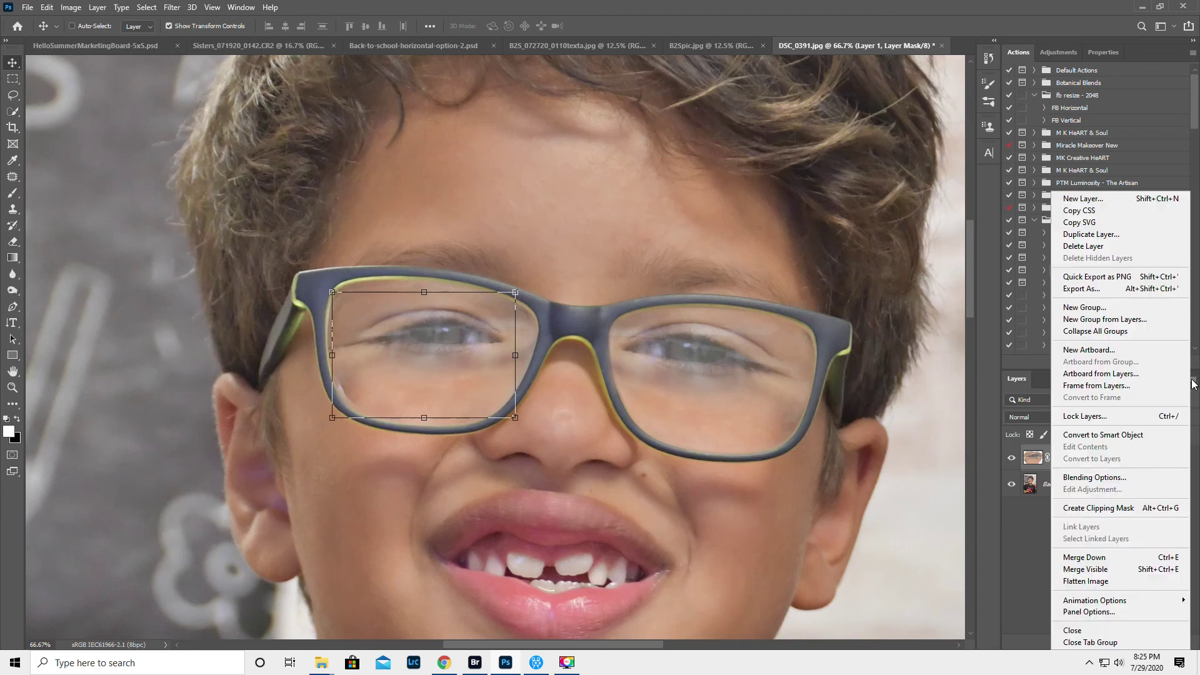
left_click(1082, 582)
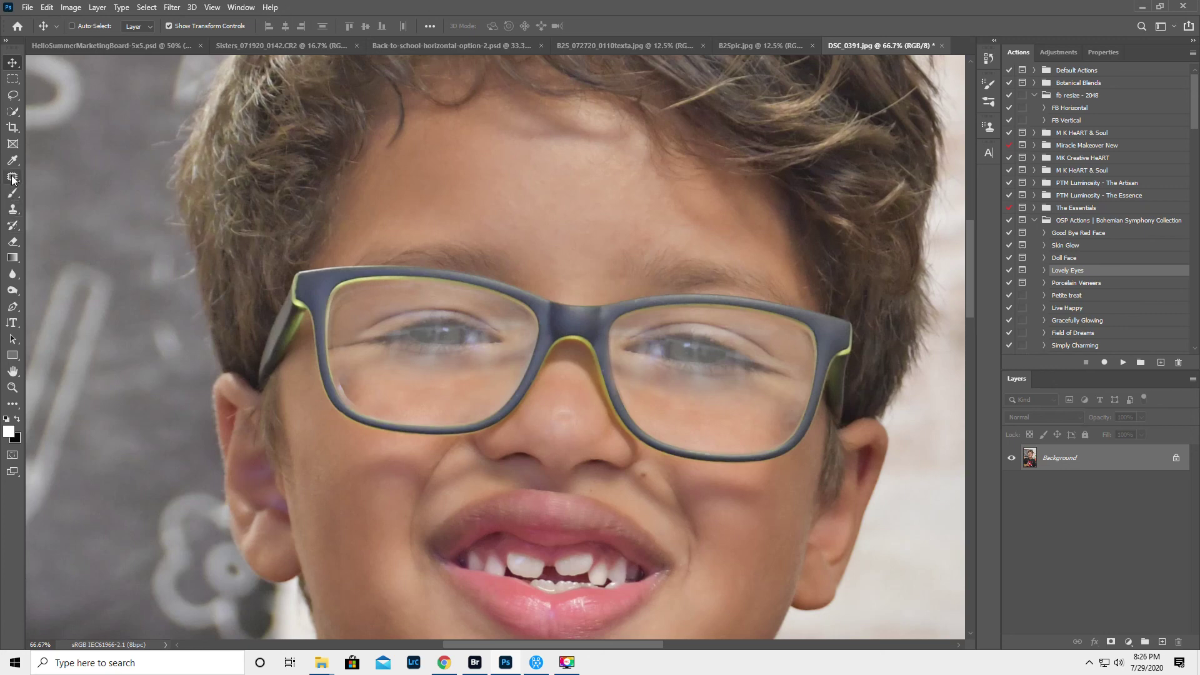
Clone clean skin over the leftover glare edge in the lower outer corner of the left-hand lens with the Clone Stamp
left_click(12, 209)
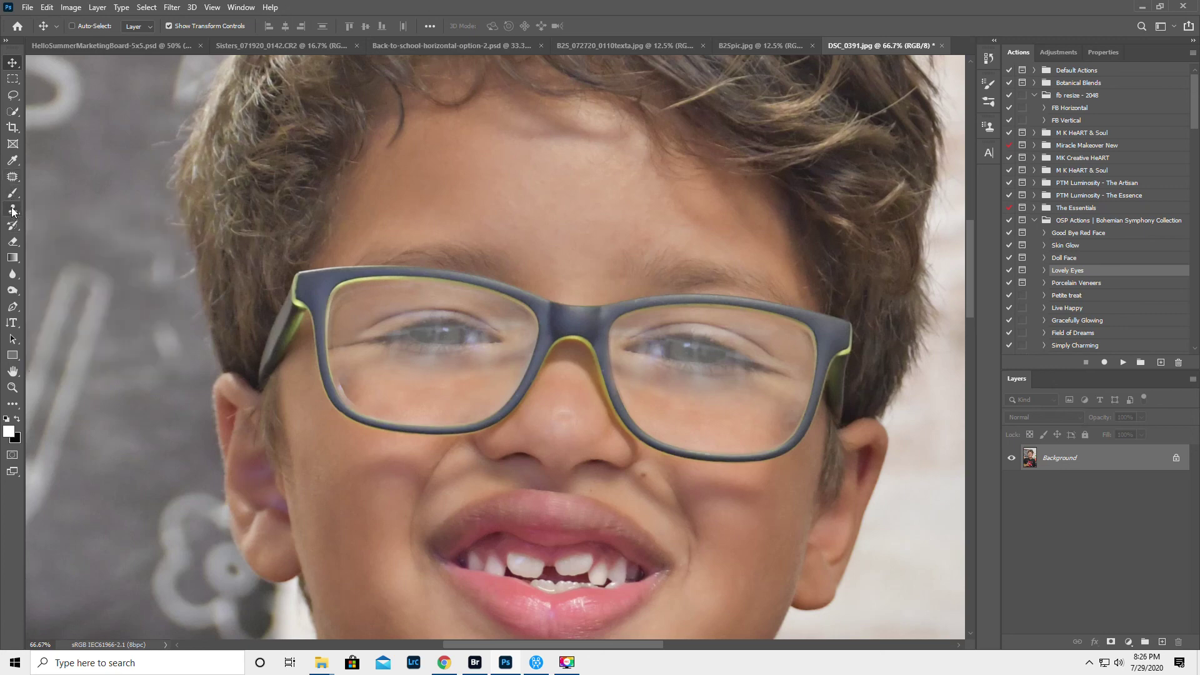
left_click(381, 408, "alt")
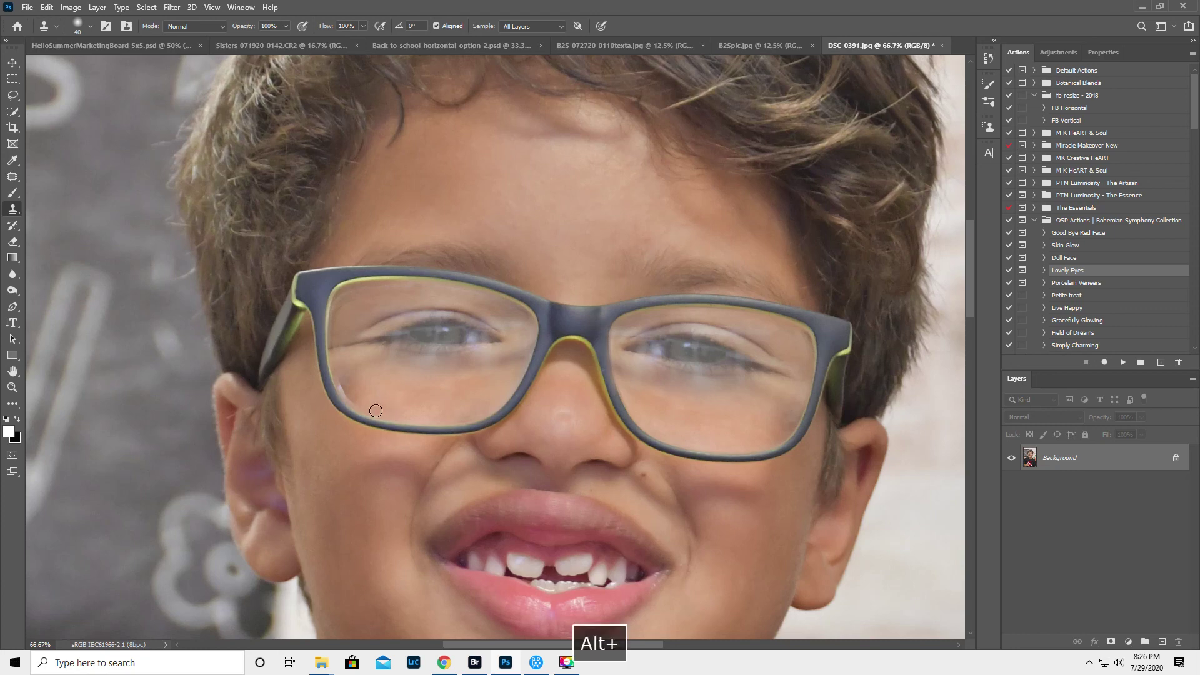
left_click_drag(361, 406, 345, 381)
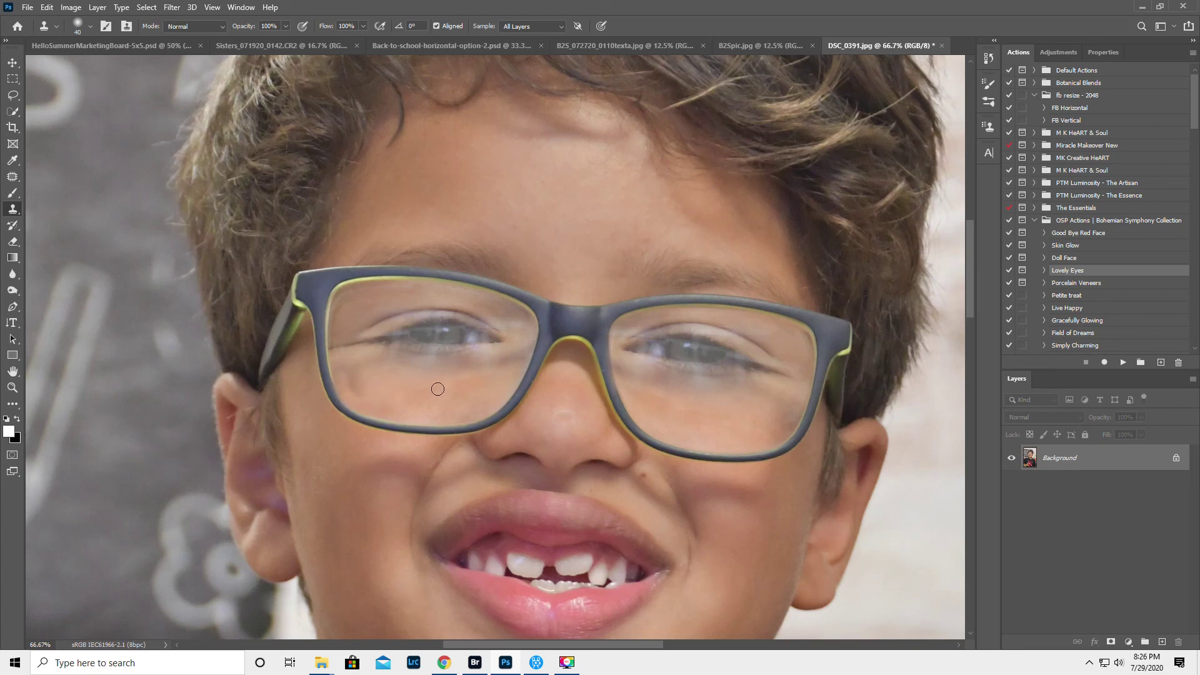
Duplicate the background layer and clone skin over the outer edge of the left-hand lens with a size 70 brush
key("bracketright")
key("bracketright")
key("bracketright")
key("ctrl+j")
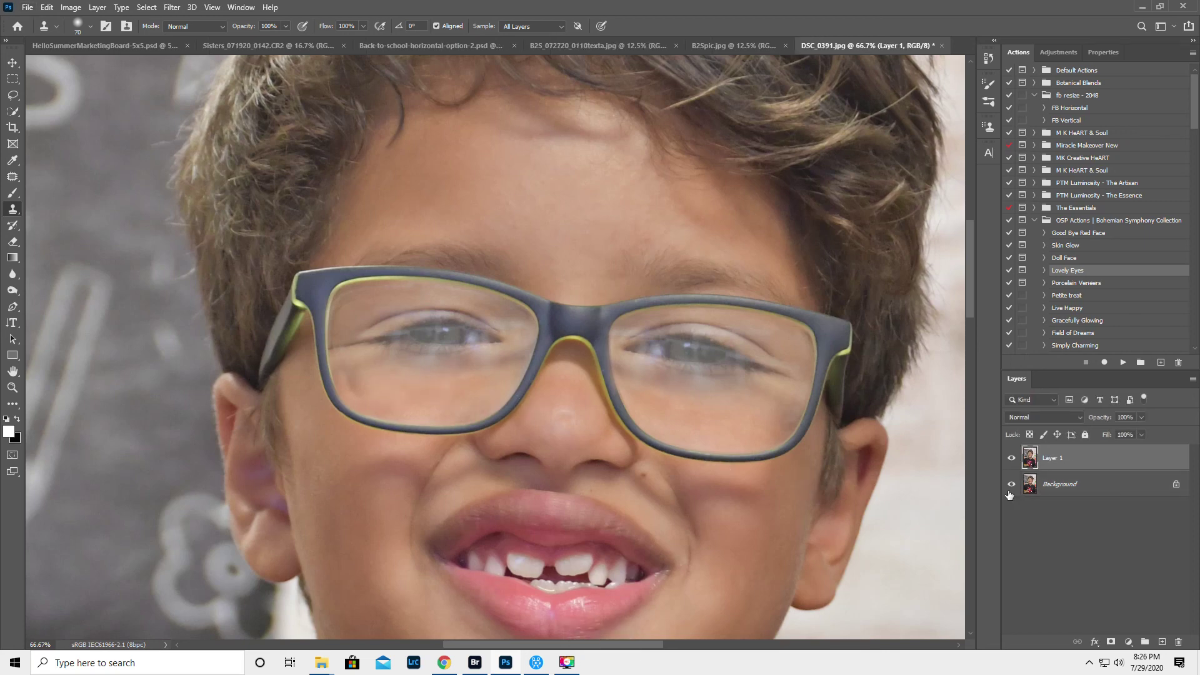
left_click(378, 395, "alt")
left_click(338, 378)
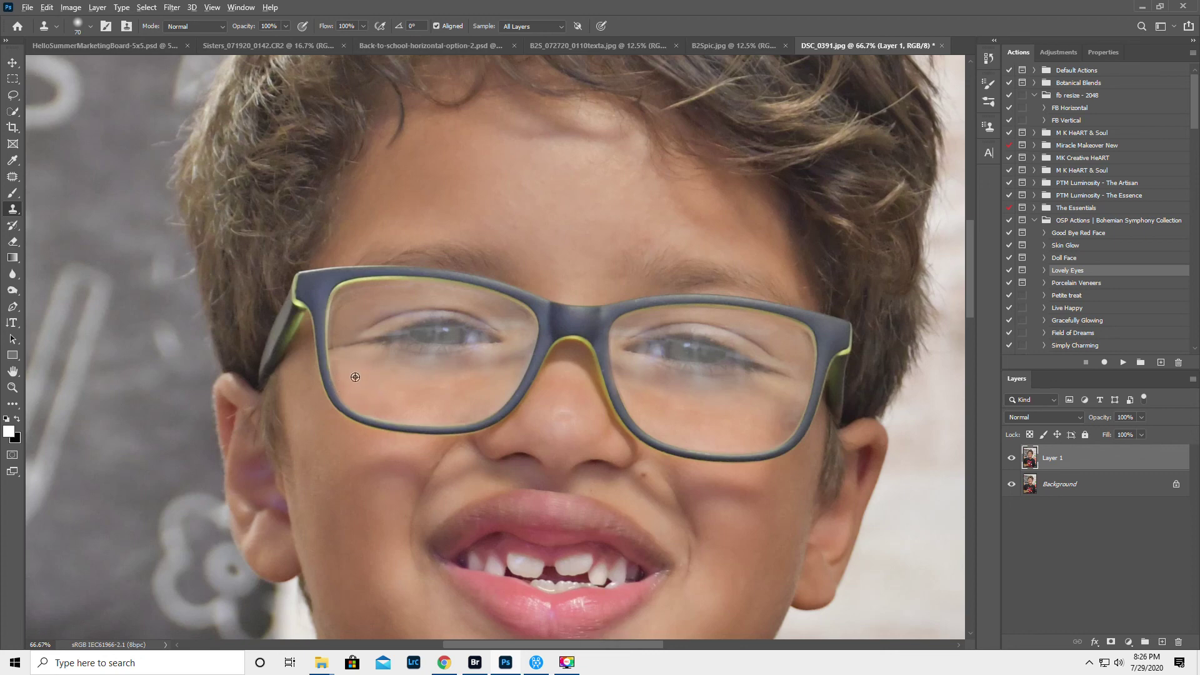
left_click(355, 377, "alt")
left_click(342, 364)
left_click(439, 416)
key("ctrl+z")
Lower the cloned layer's opacity to 52%, compare it with the original, and flatten the image
left_click(1011, 457)
left_click(1012, 458)
left_click_drag(1106, 416, 1076, 421)
left_click(1012, 458)
left_click(1011, 457)
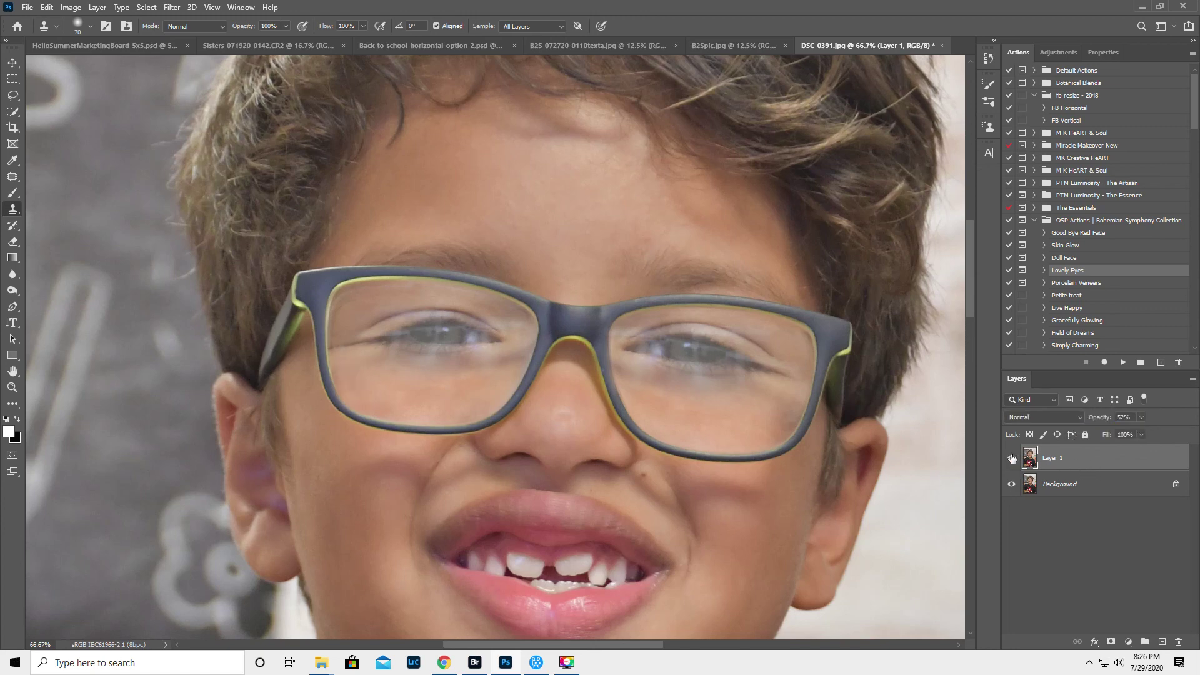
left_click(1192, 379)
left_click(1081, 589)
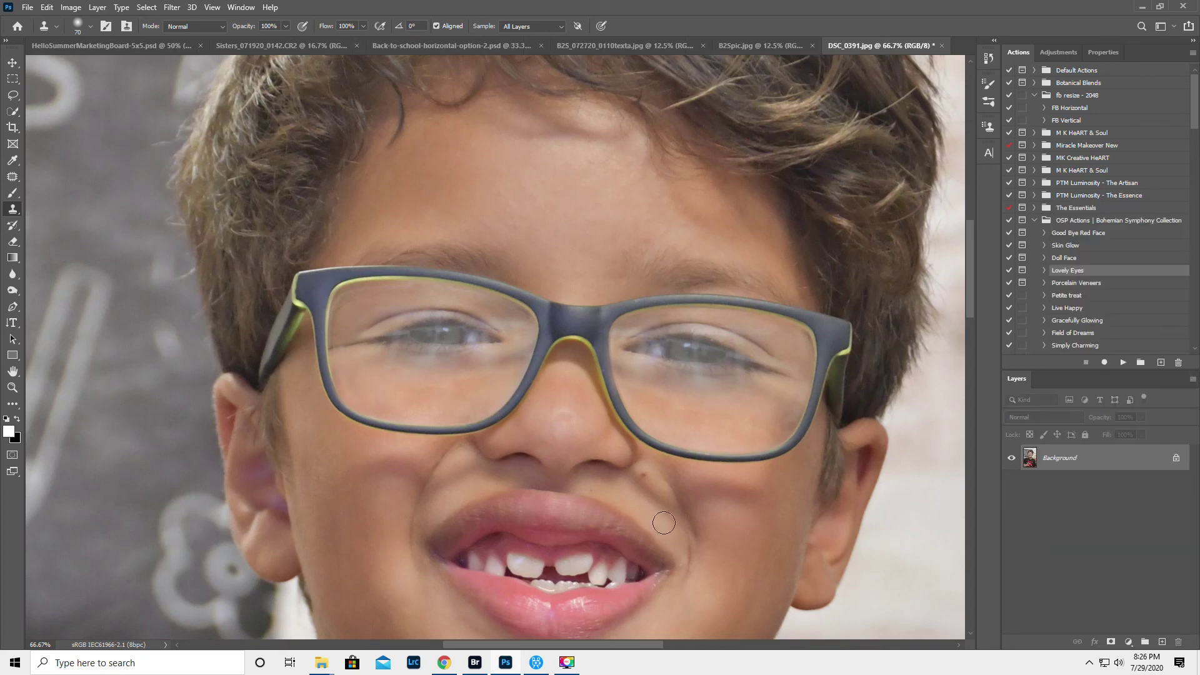
Examine the retouched glasses in the context of the whole portrait at 16.67%
left_click(12, 387)
left_click(543, 444, "alt")
left_click_drag(543, 444, 505, 426)
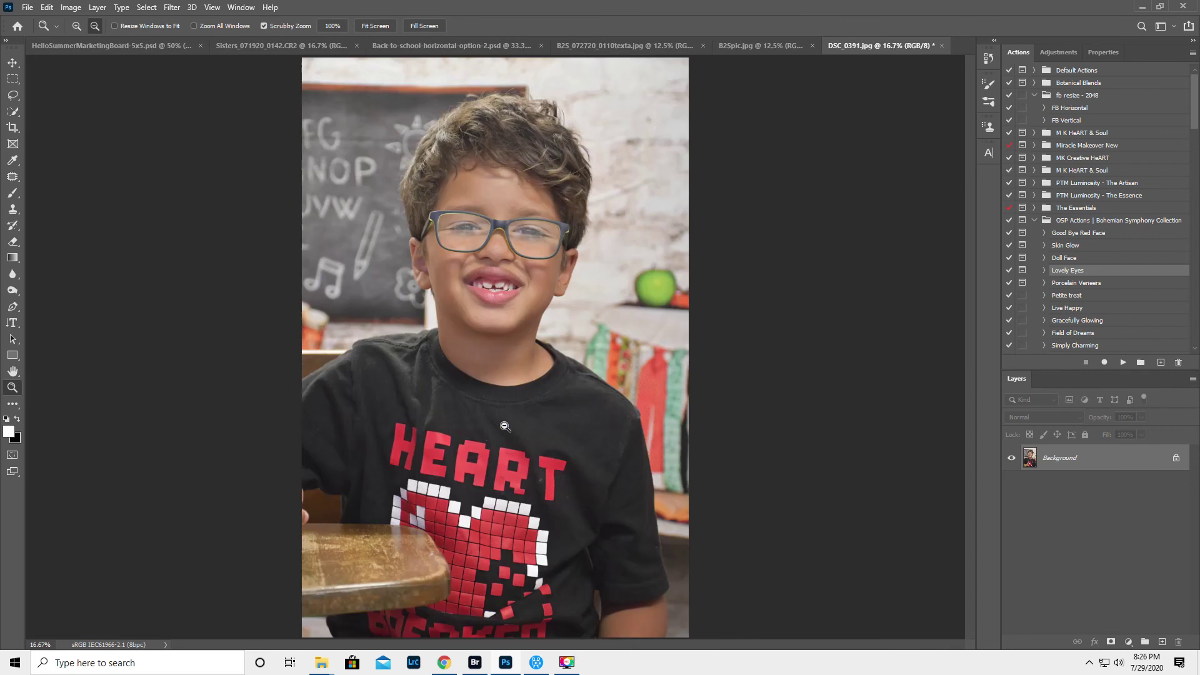